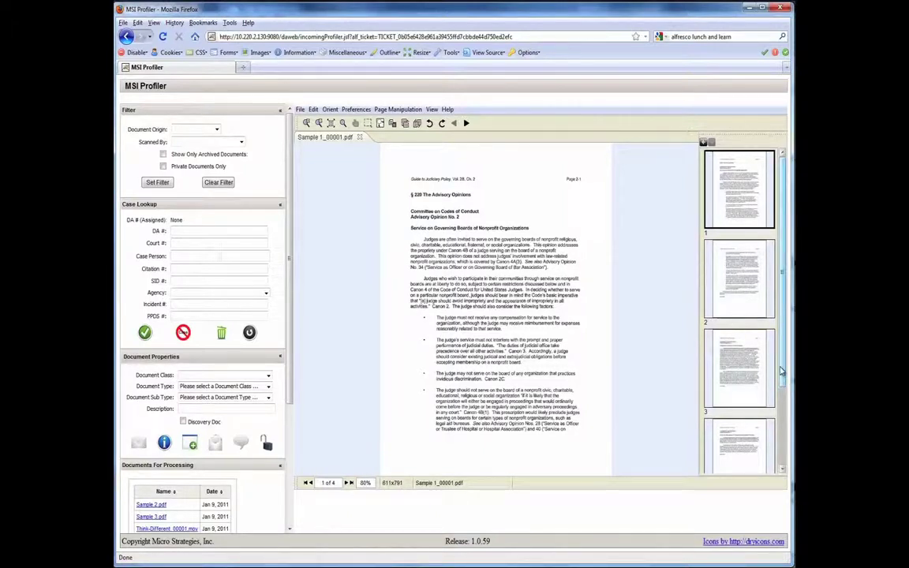
# Step: Page through the three pages of the scanned document and briefly zoom in on the text
pyautogui.click(739, 367)
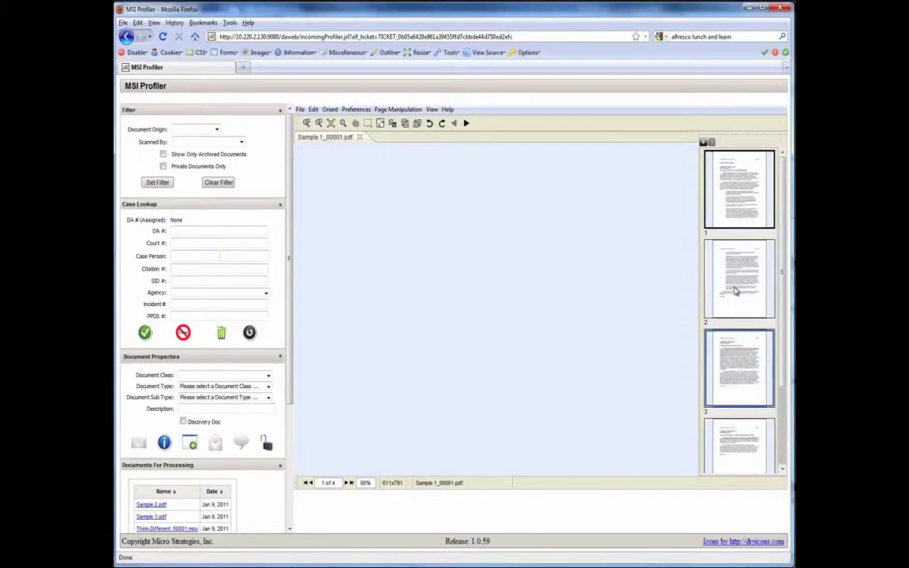
pyautogui.click(735, 292)
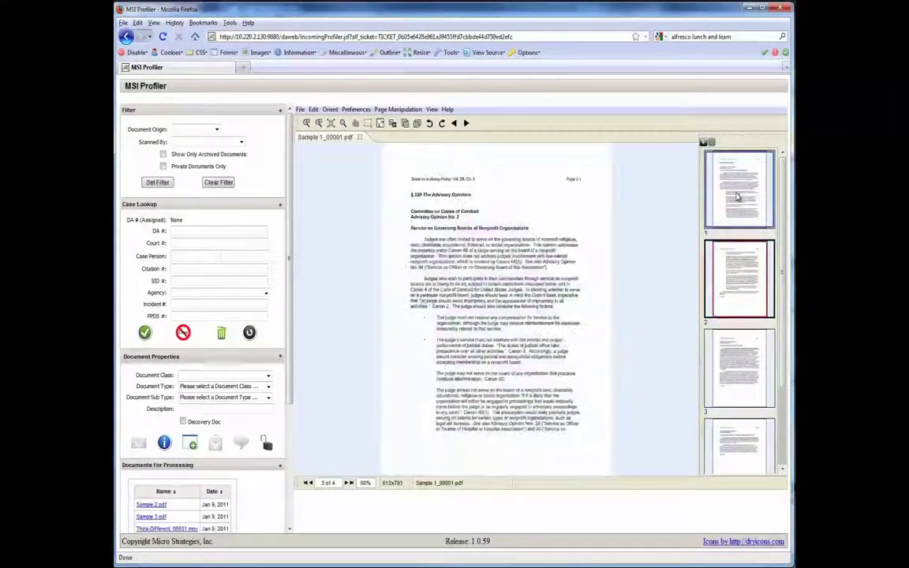
pyautogui.click(738, 197)
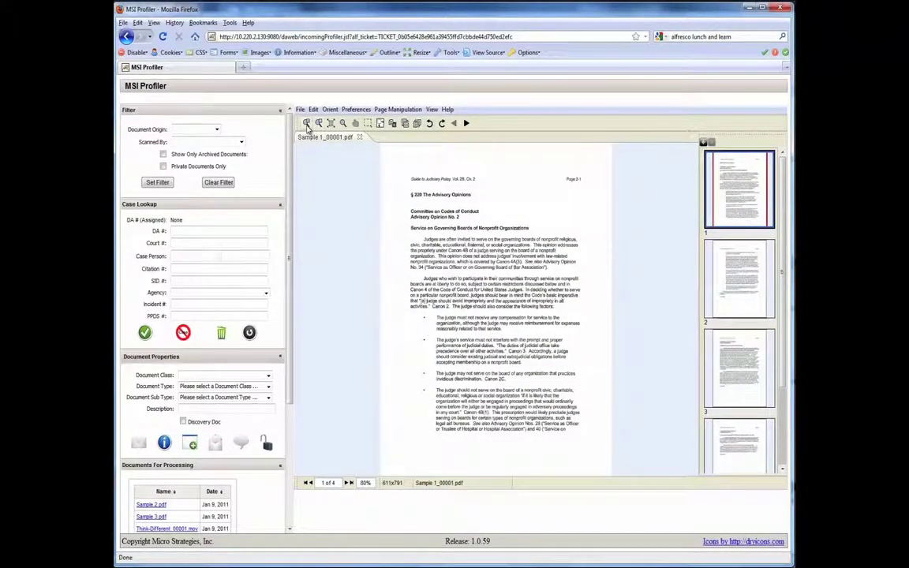
pyautogui.click(308, 124)
pyautogui.click(318, 124)
# Step: Browse the document origin, scanner and agency lists, leaving those lookup fields blank
pyautogui.click(185, 130)
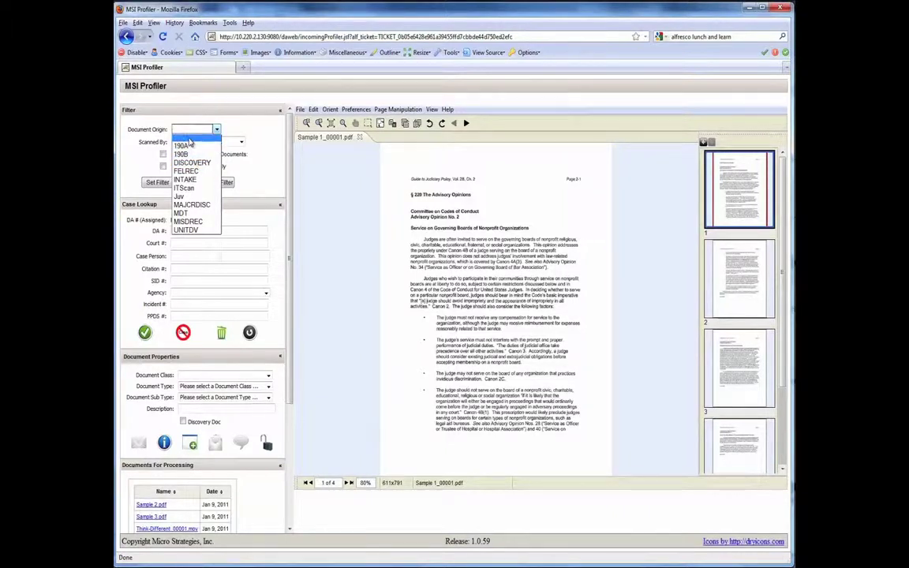
pyautogui.click(190, 142)
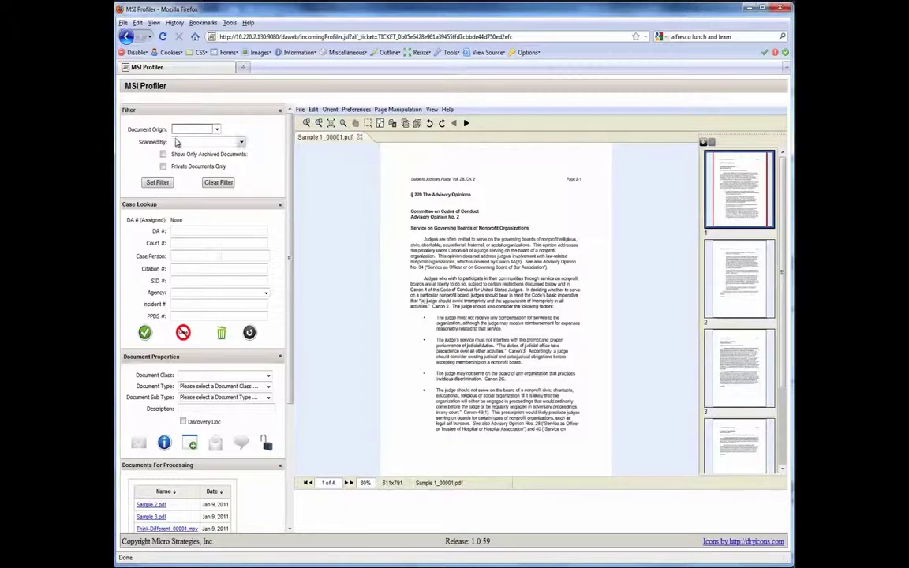
pyautogui.click(182, 143)
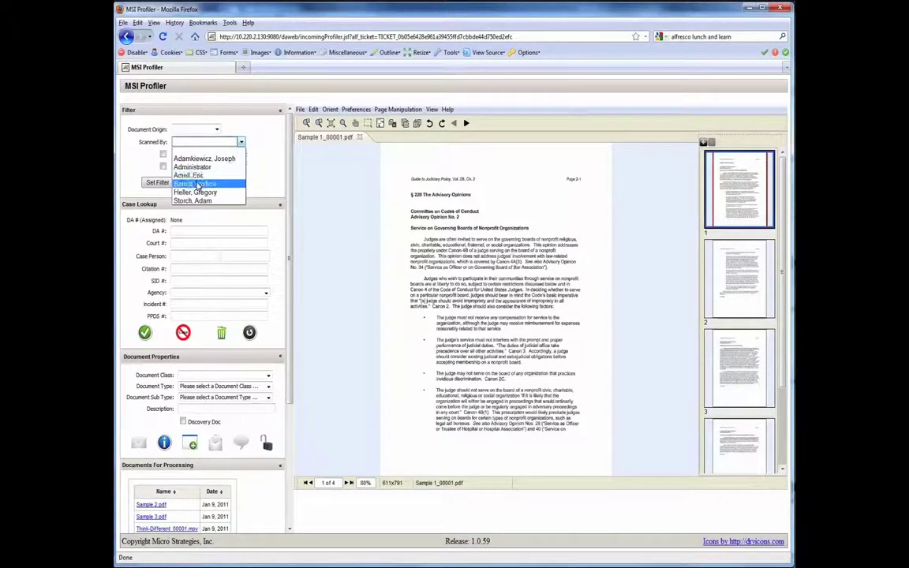
pyautogui.click(190, 142)
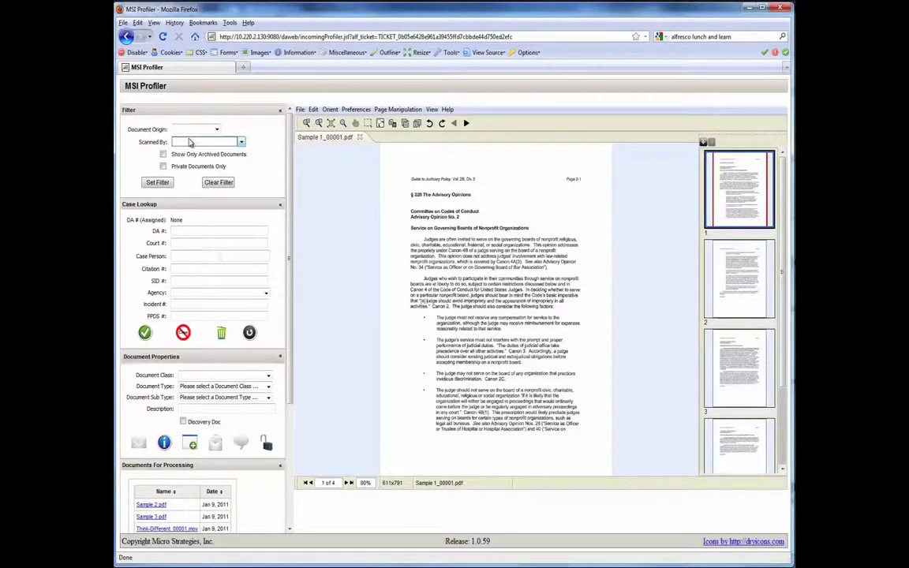
pyautogui.click(180, 128)
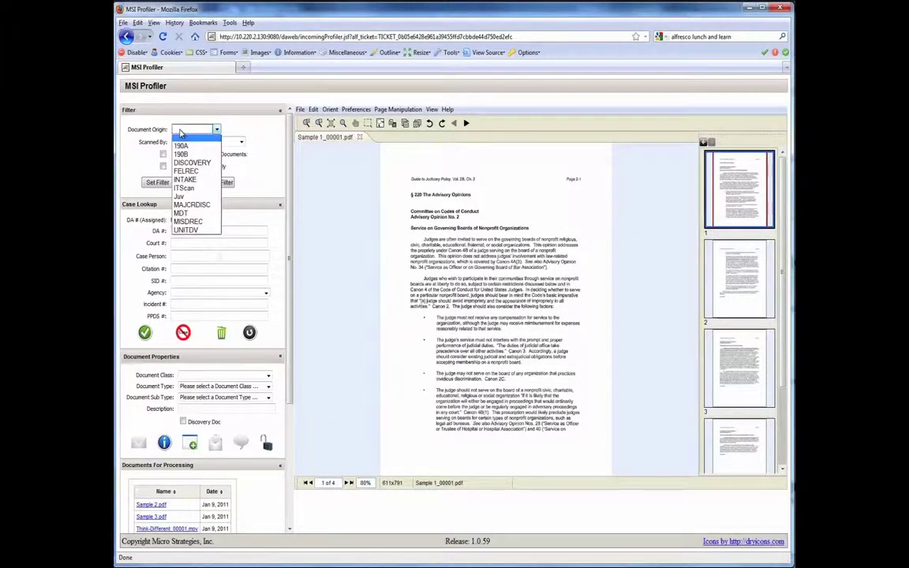
pyautogui.click(182, 140)
pyautogui.click(183, 140)
pyautogui.click(169, 161)
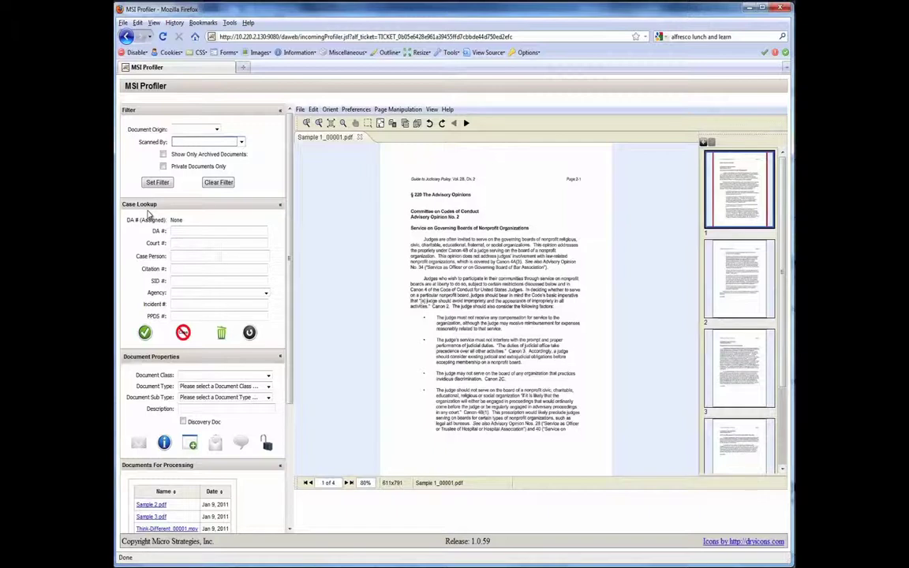
pyautogui.click(175, 243)
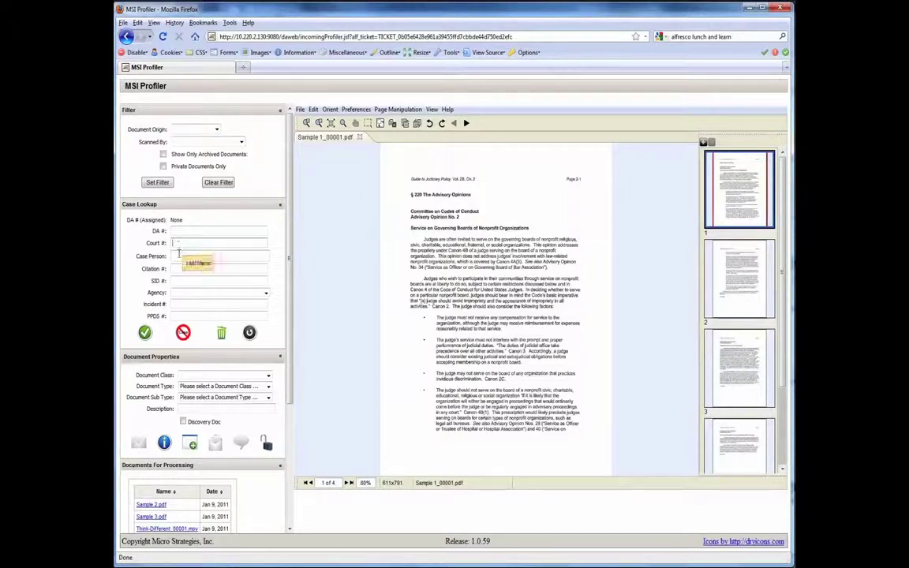
pyautogui.click(180, 293)
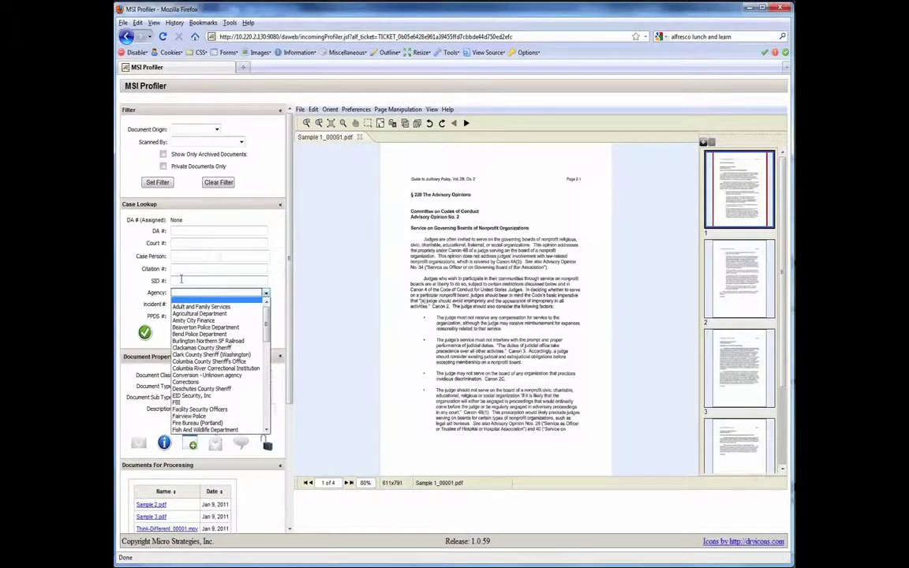
pyautogui.click(181, 278)
pyautogui.click(181, 268)
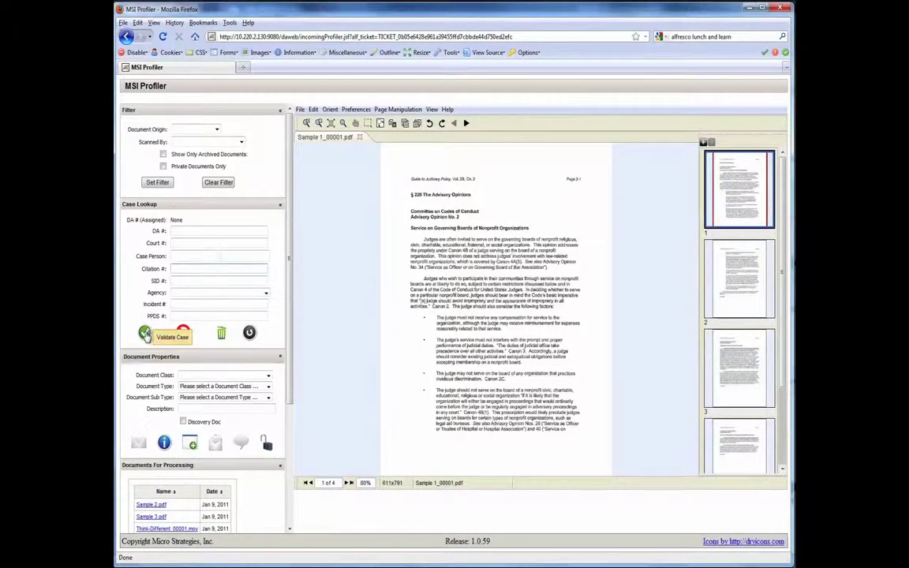
pyautogui.click(186, 231)
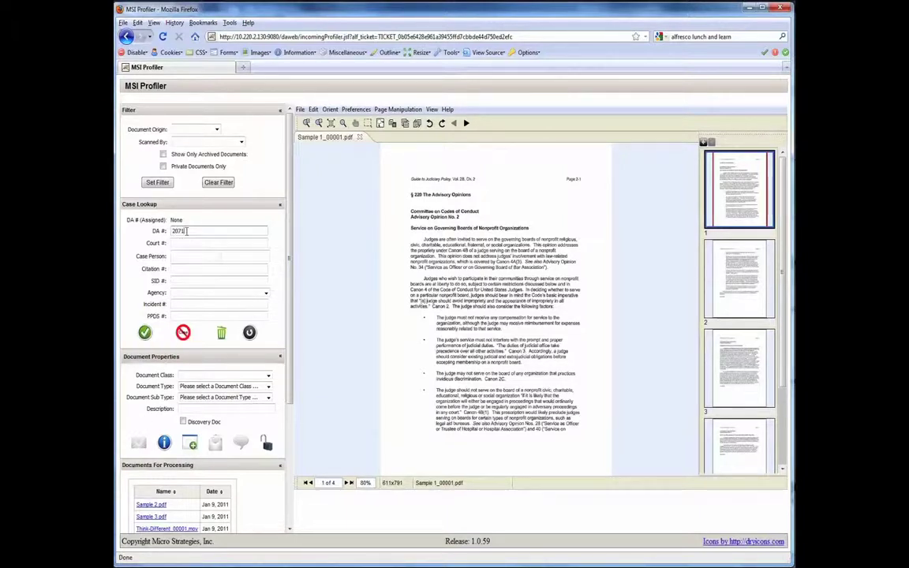
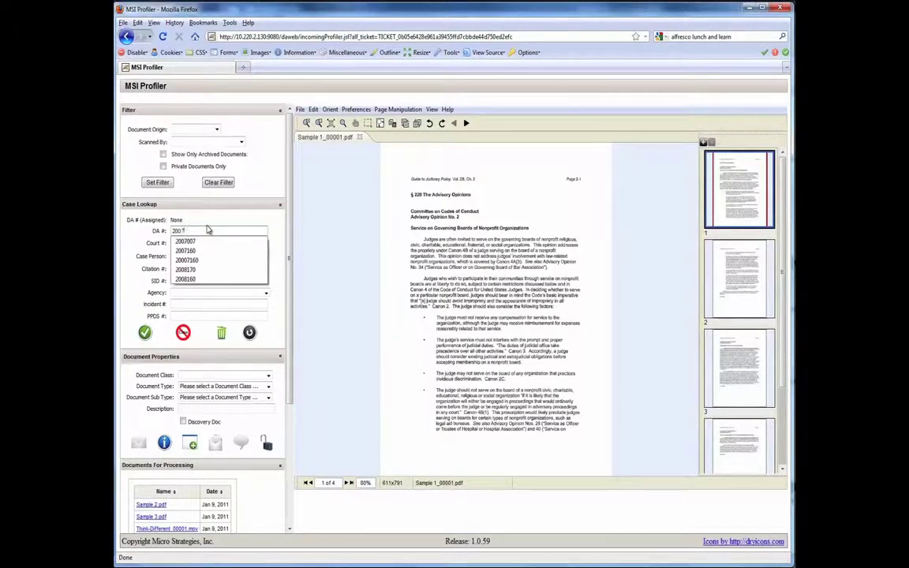
pyautogui.press('Down')
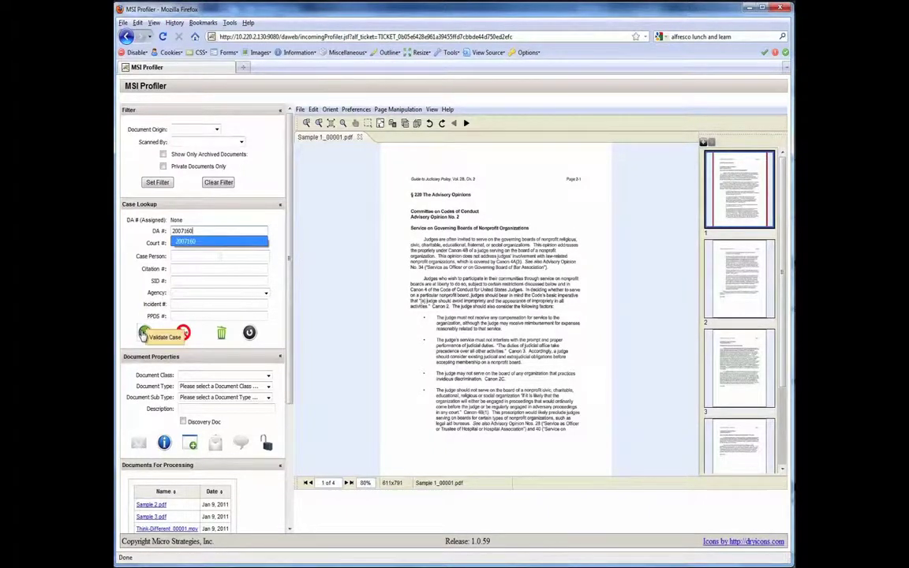
pyautogui.click(143, 334)
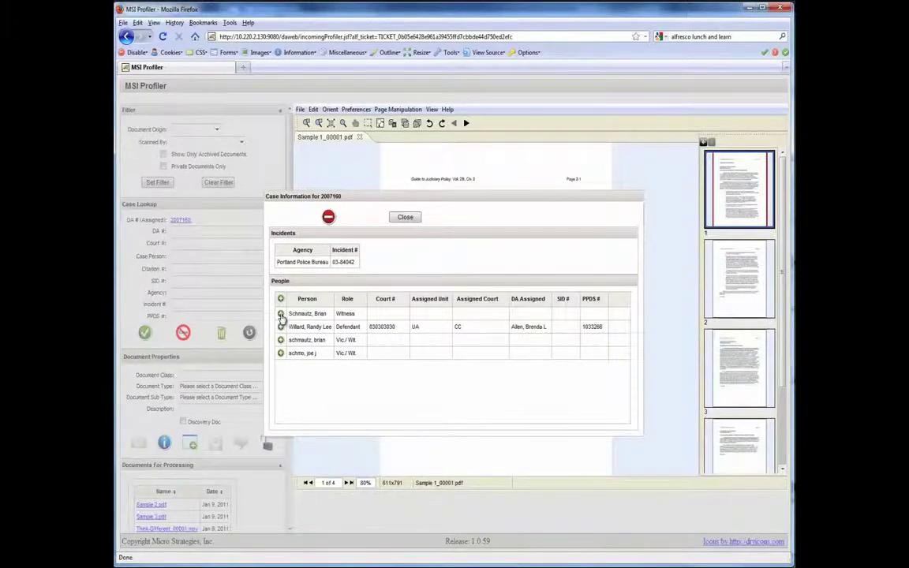
pyautogui.click(281, 315)
pyautogui.click(282, 327)
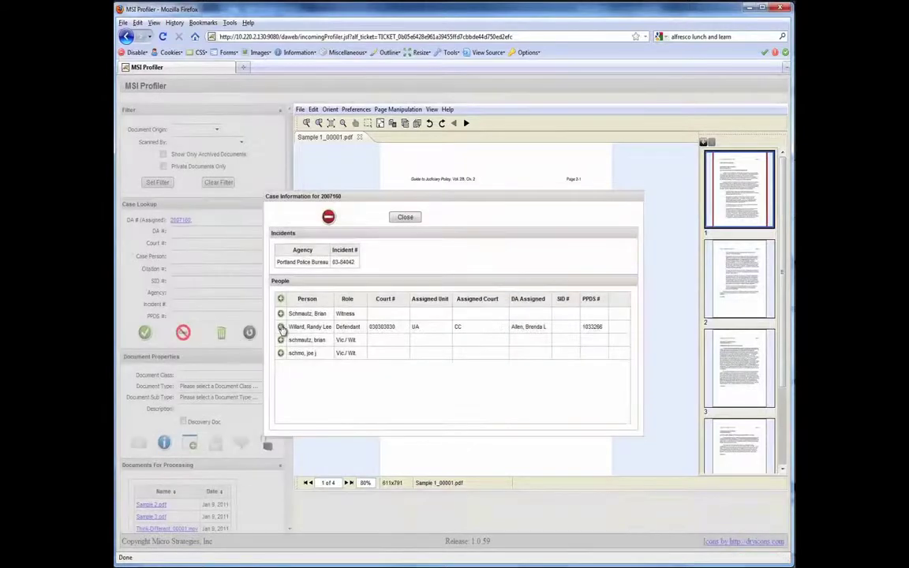
pyautogui.click(282, 327)
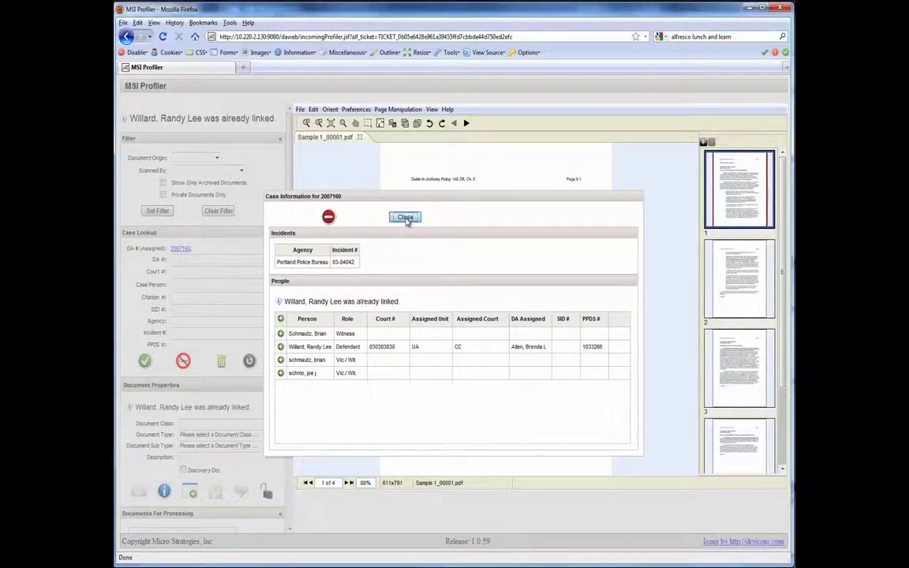
pyautogui.click(405, 217)
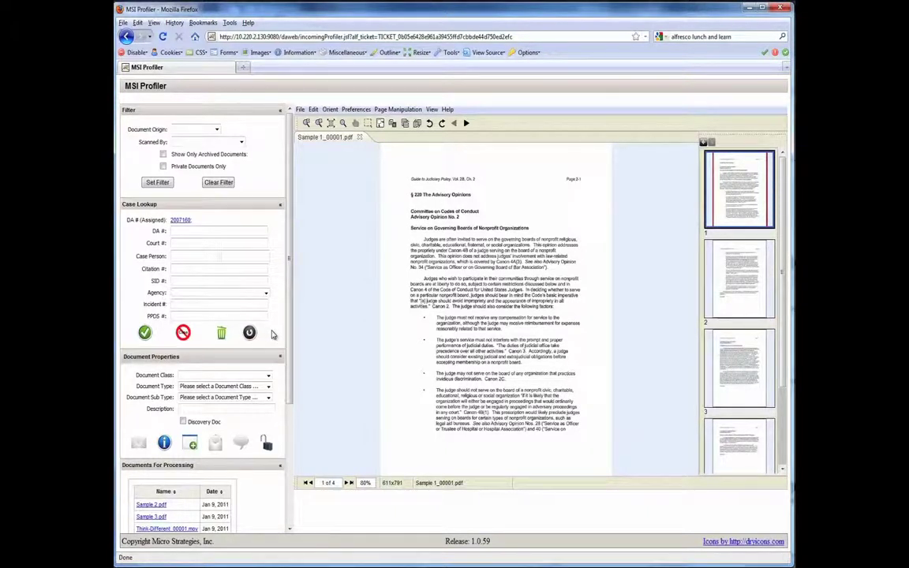
# Step: Set class Affidavit/Motion/Order, type Affidavit and sub type App Crim Forfeiture
pyautogui.moveTo(291, 334); pyautogui.dragTo(290, 399)
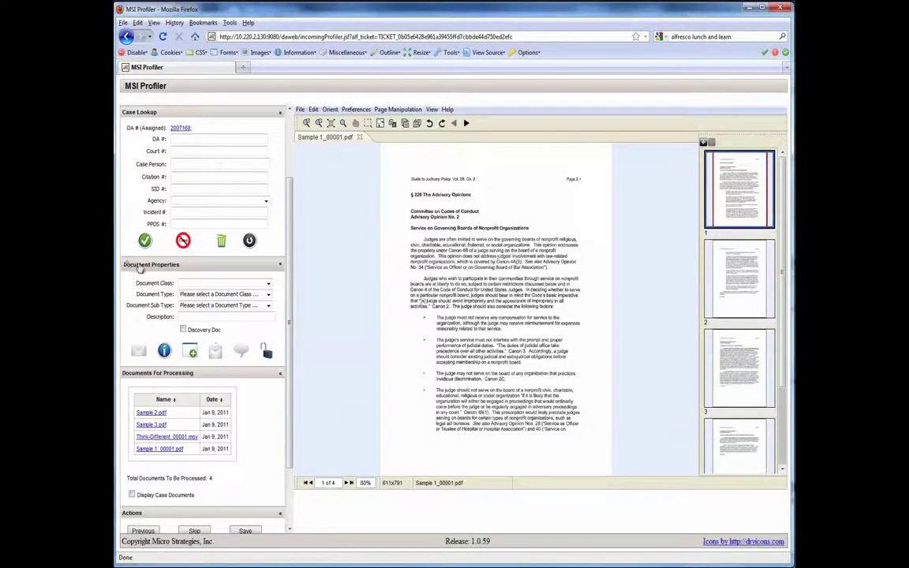
pyautogui.click(183, 284)
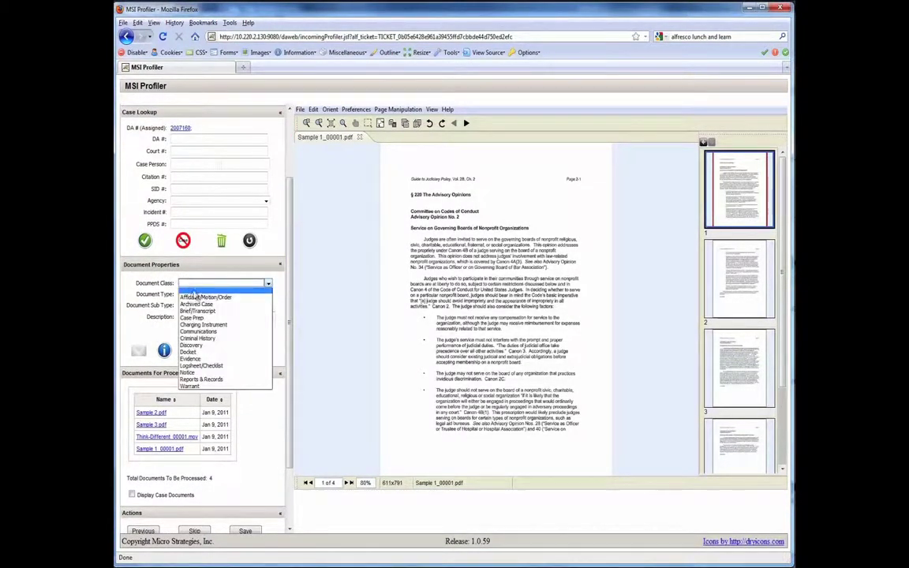
pyautogui.click(196, 297)
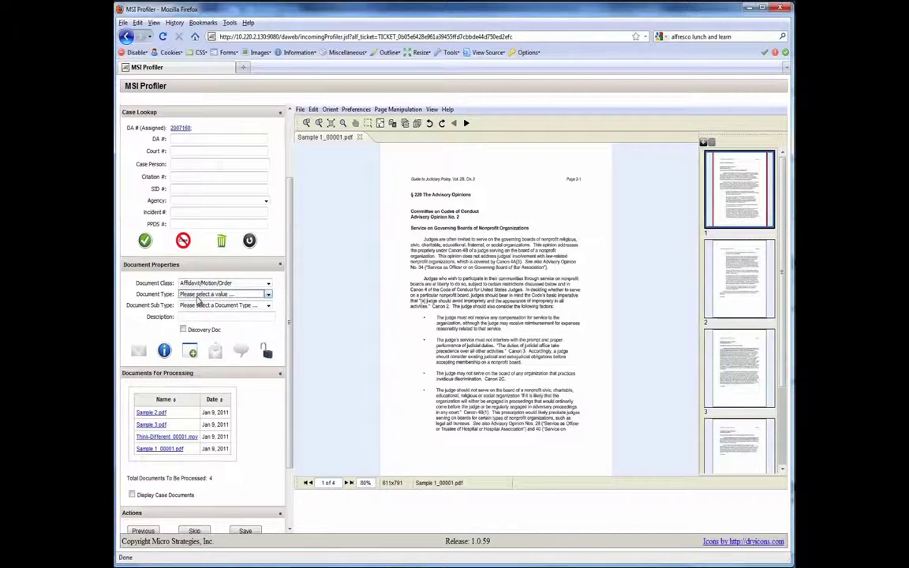
pyautogui.click(197, 297)
pyautogui.click(196, 314)
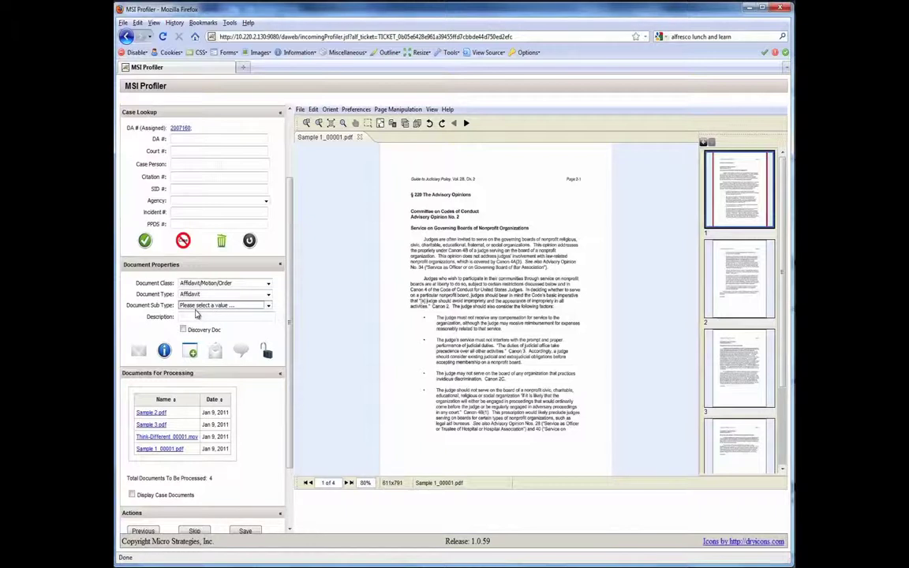
pyautogui.click(195, 306)
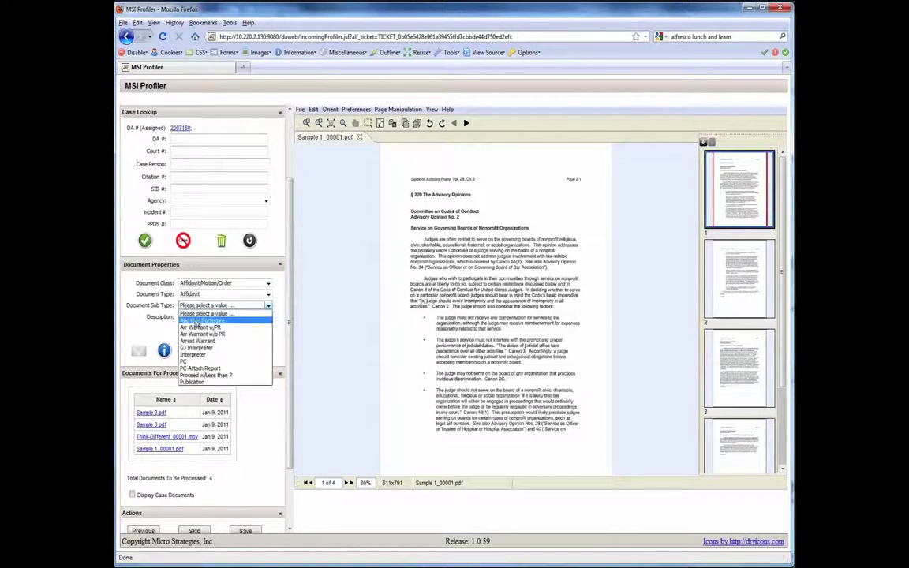
pyautogui.click(195, 320)
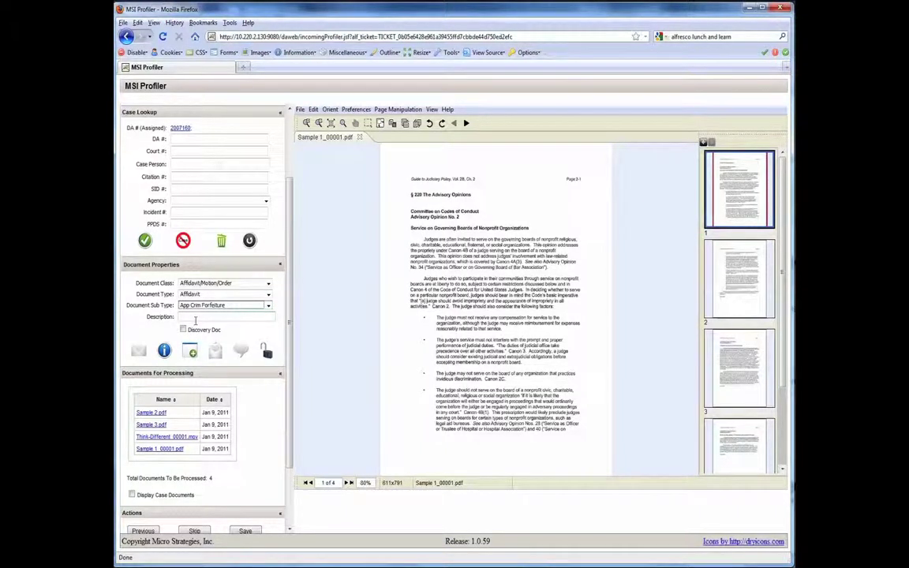
pyautogui.click(190, 318)
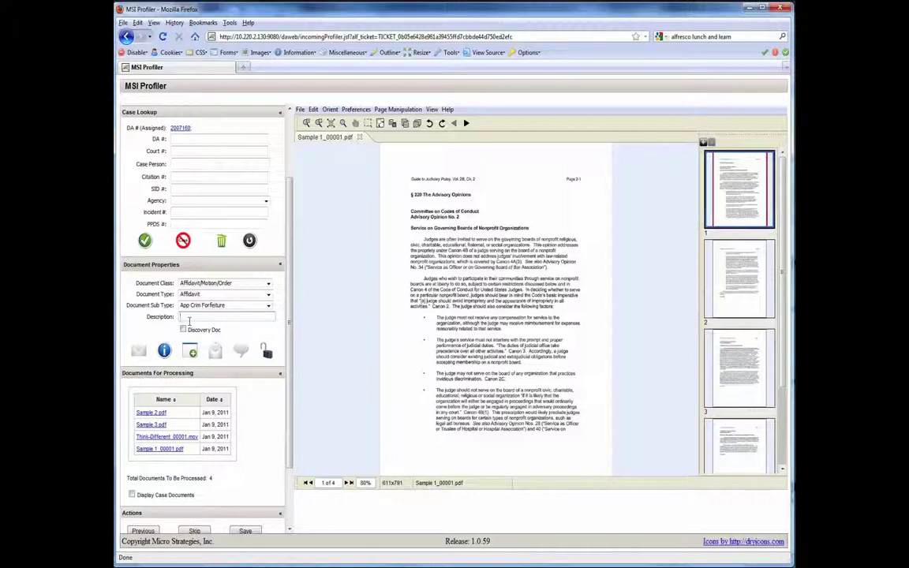
# Step: Enter 'The Description' as the document description
pyautogui.write('Th')
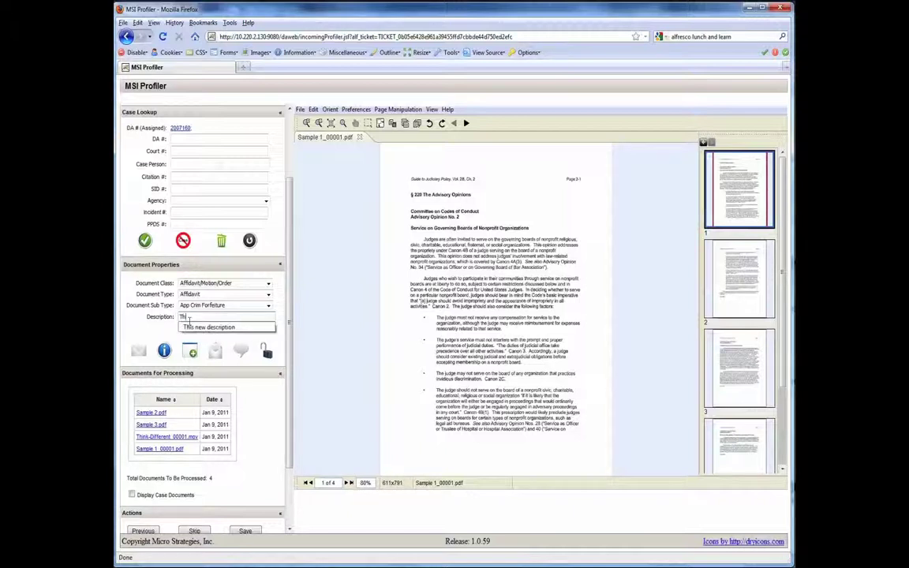
pyautogui.write('e Description')
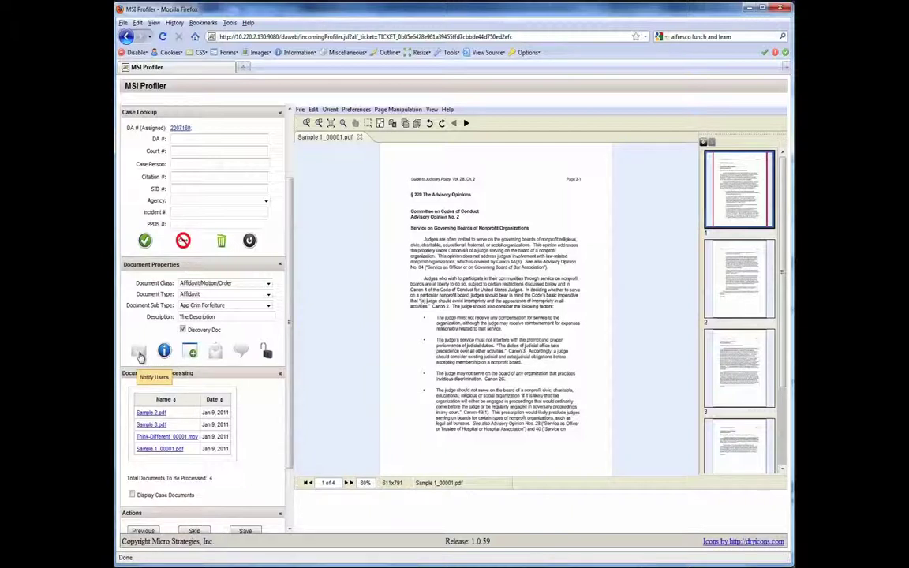
# Step: Choose the users to notify and add them to Users Selected
pyautogui.click(139, 357)
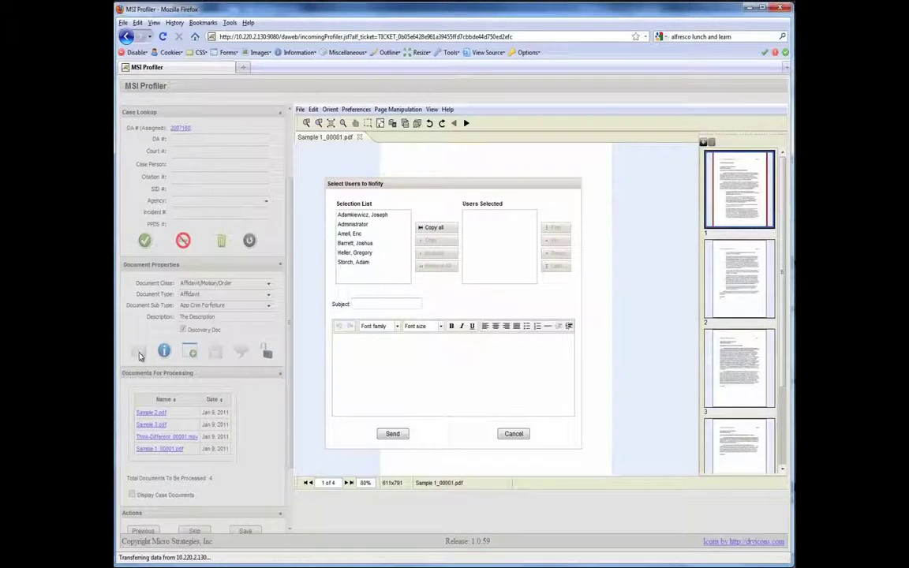
pyautogui.click(352, 233)
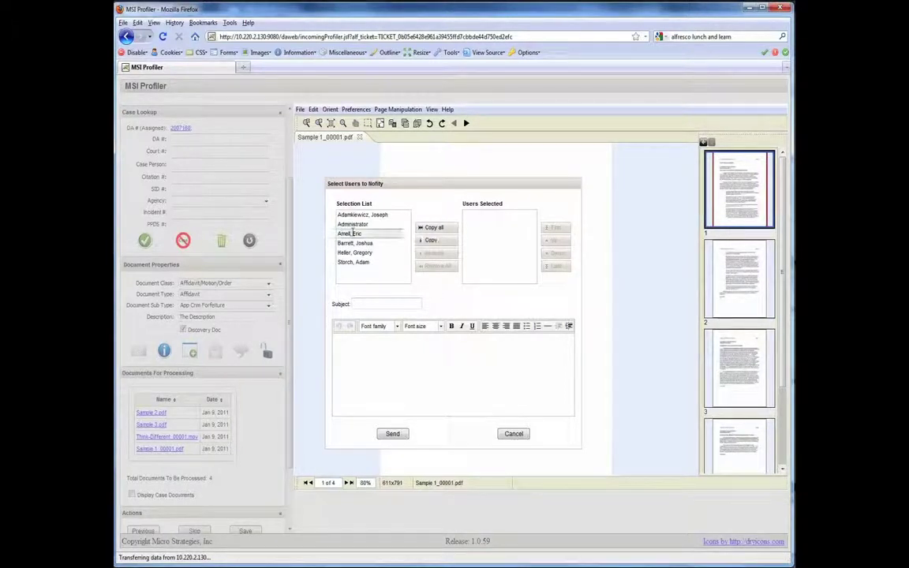
pyautogui.click(430, 240)
pyautogui.click(357, 244)
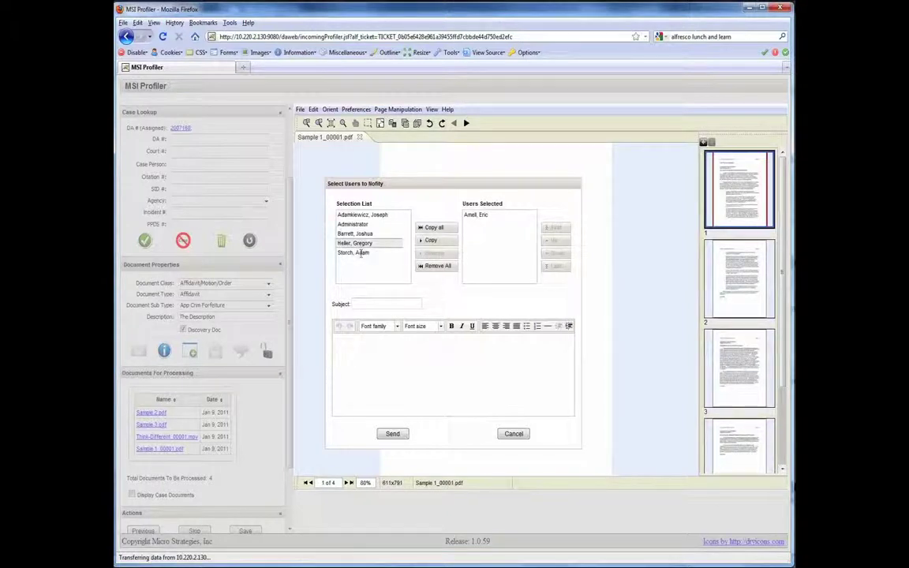
pyautogui.click(431, 242)
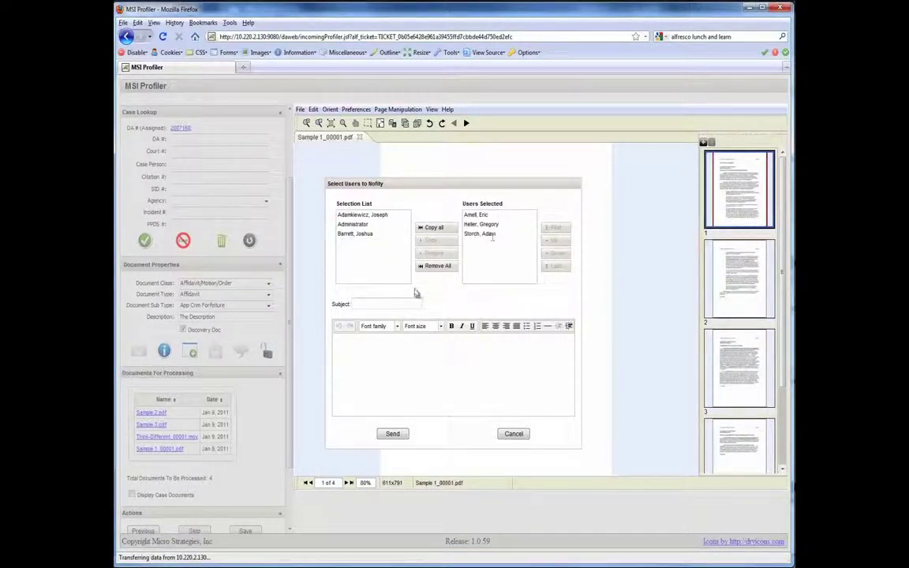
# Step: Enter subject 'Important Discument' and the message 'Team, Please take a look', signed with the sender's name
pyautogui.click(388, 304)
pyautogui.write('Important')
pyautogui.write(' Discu')
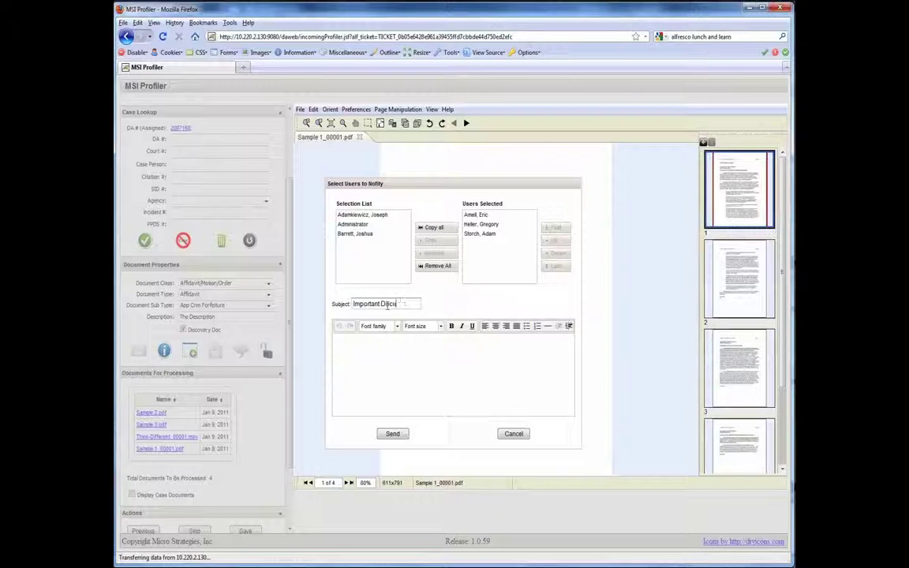
pyautogui.write('ment')
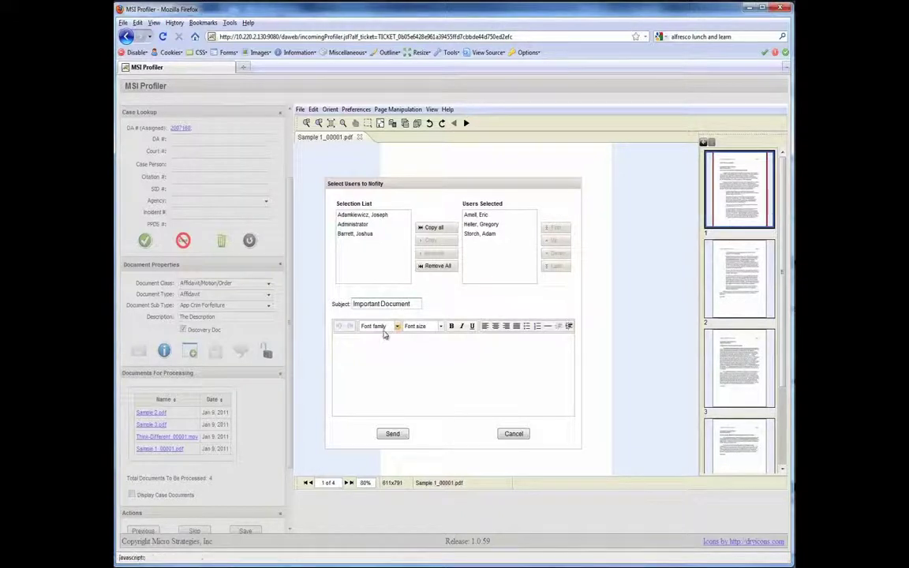
pyautogui.click(372, 348)
pyautogui.write('Team')
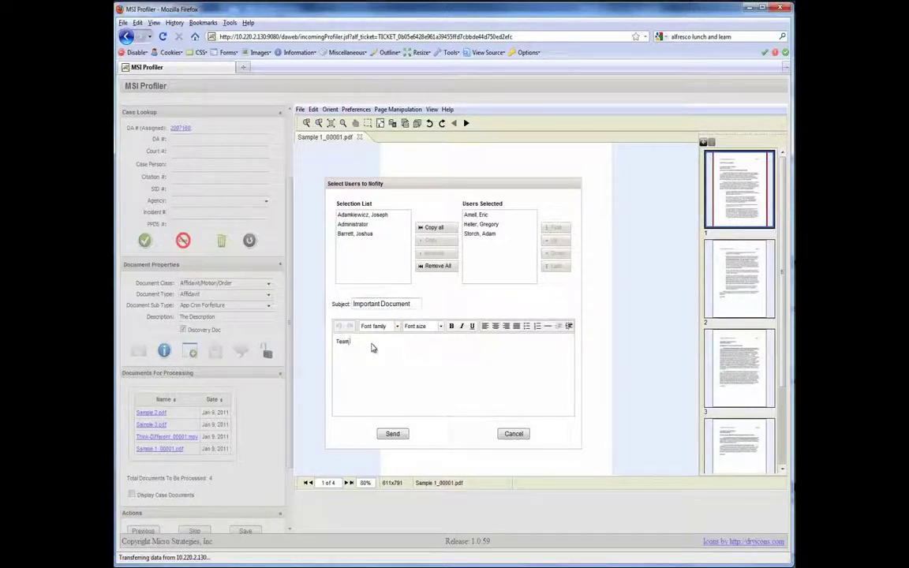
pyautogui.write(',')
pyautogui.press('Return')
pyautogui.write('Please ')
pyautogui.write('take a look ')
pyautogui.write('Adam')
# Step: Send the notification, then review and close the version history and additional properties
pyautogui.click(393, 434)
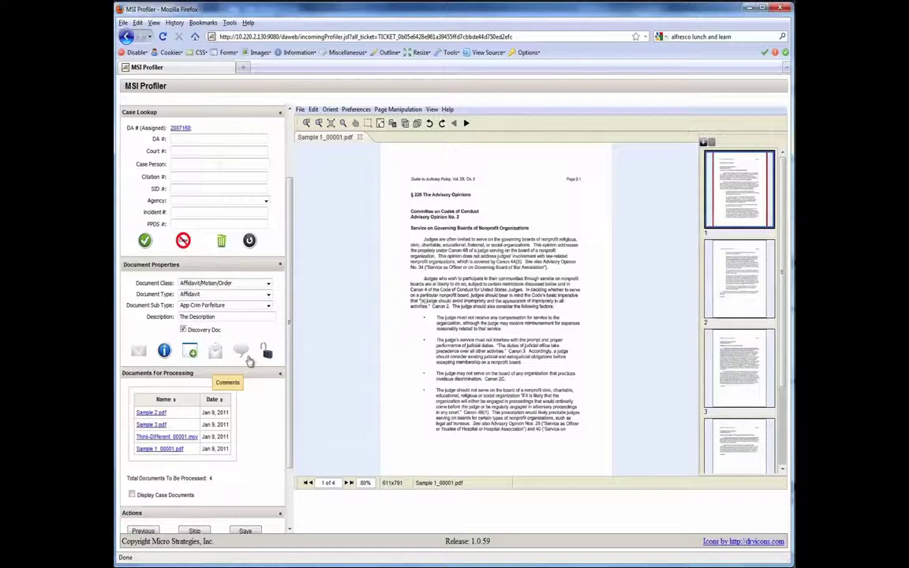
pyautogui.click(165, 353)
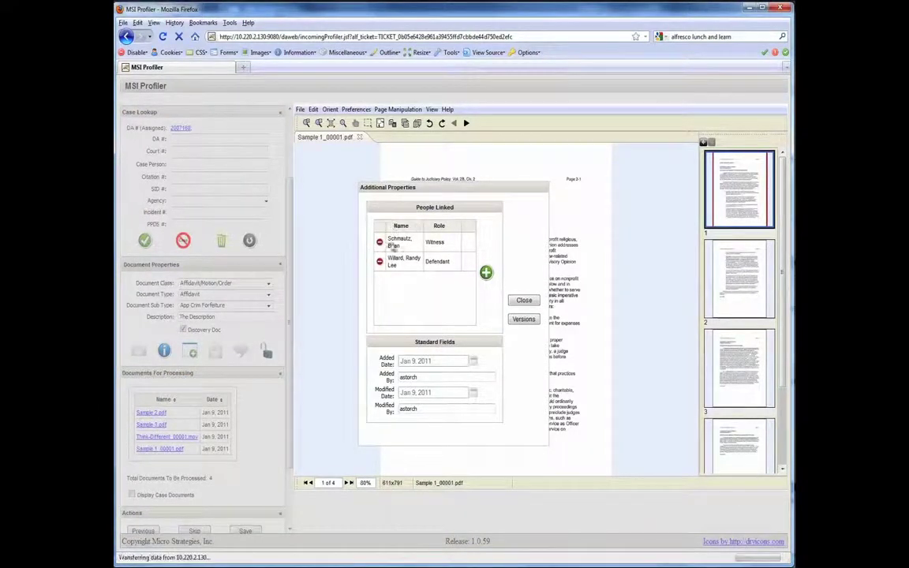
pyautogui.click(379, 260)
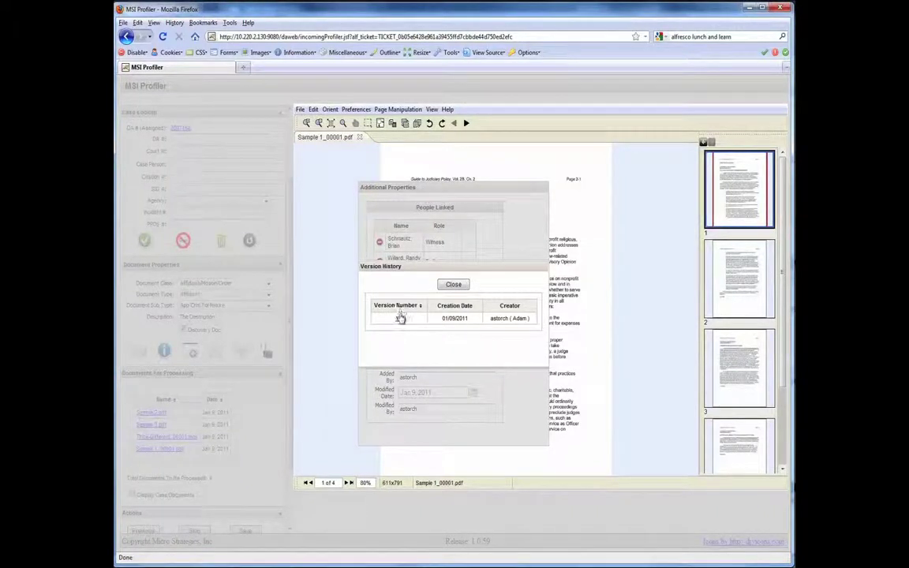
pyautogui.click(453, 286)
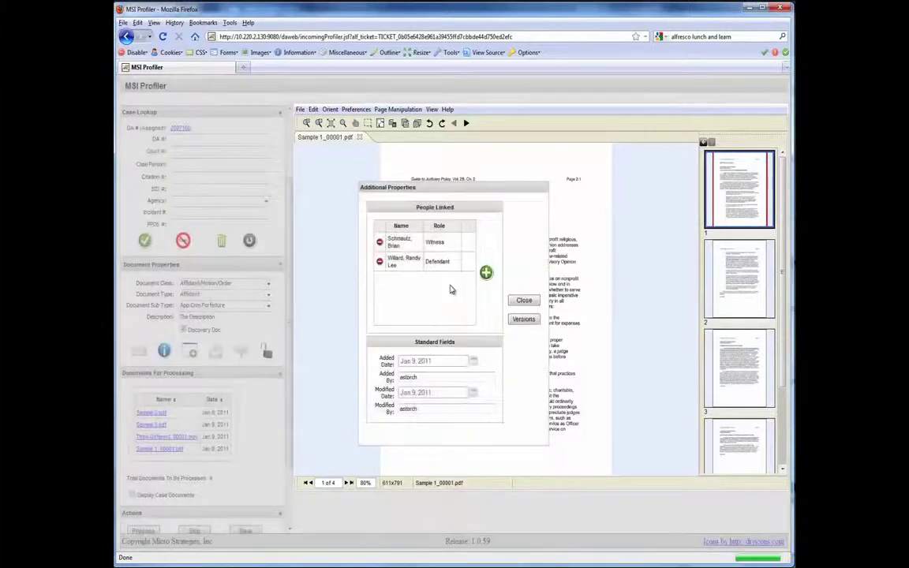
pyautogui.click(524, 301)
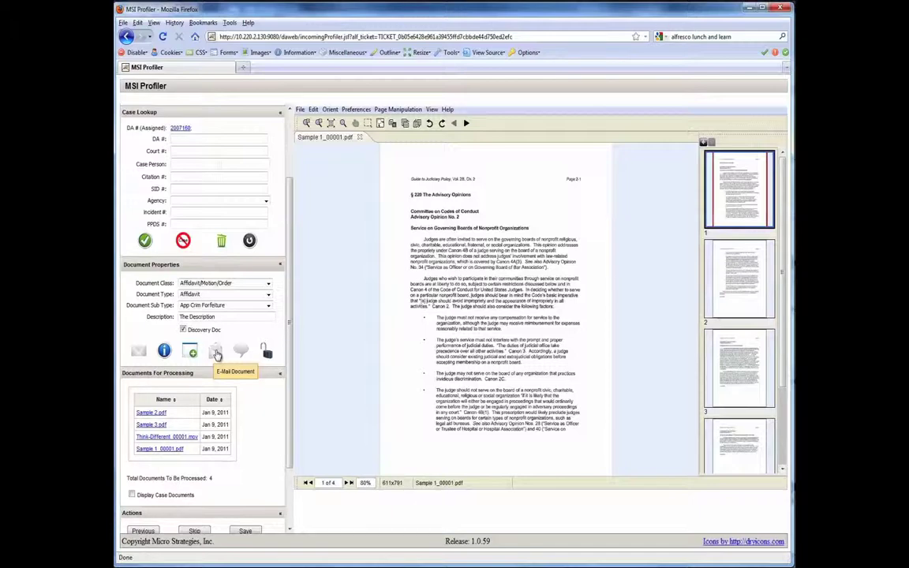
# Step: Address the document e-mail to one listed user plus an extra address, subject 'New Doc To Review'
pyautogui.click(217, 354)
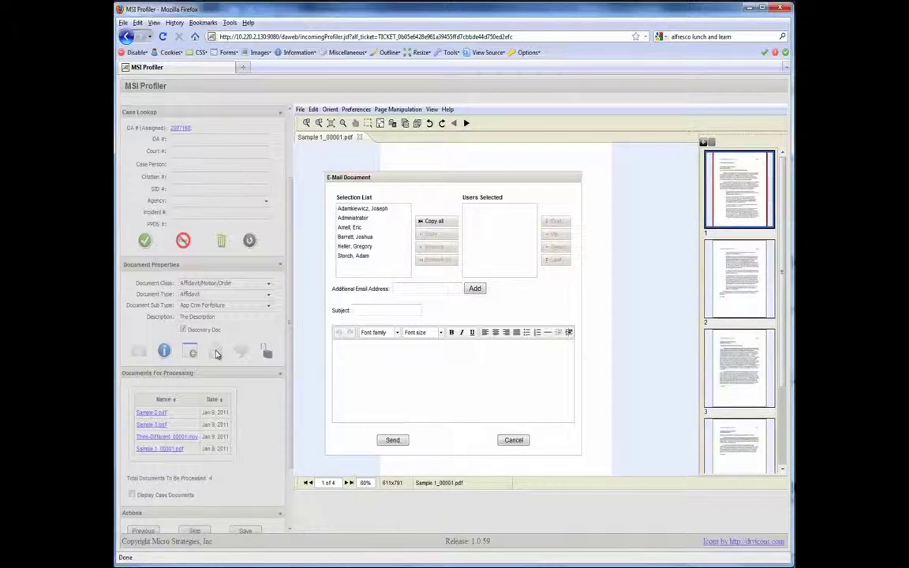
pyautogui.click(360, 209)
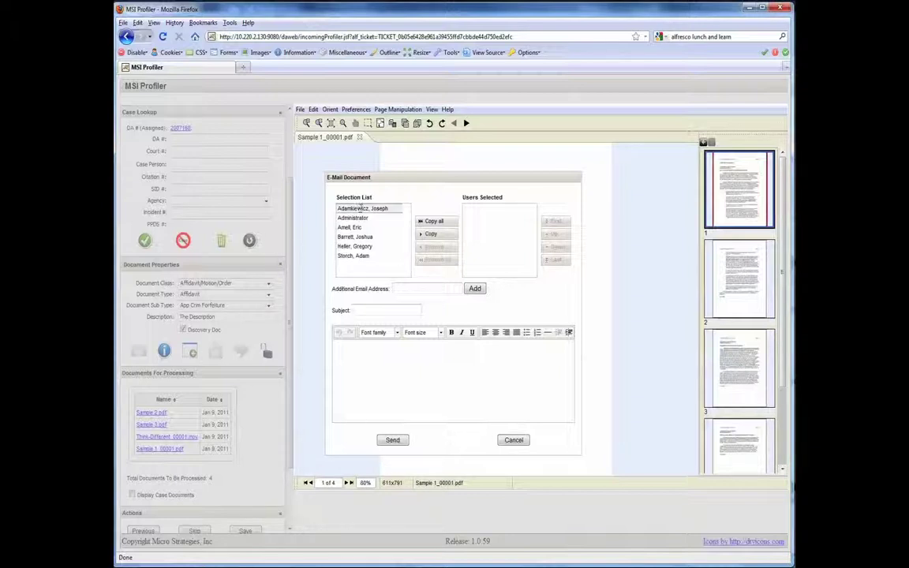
pyautogui.click(433, 234)
pyautogui.click(421, 289)
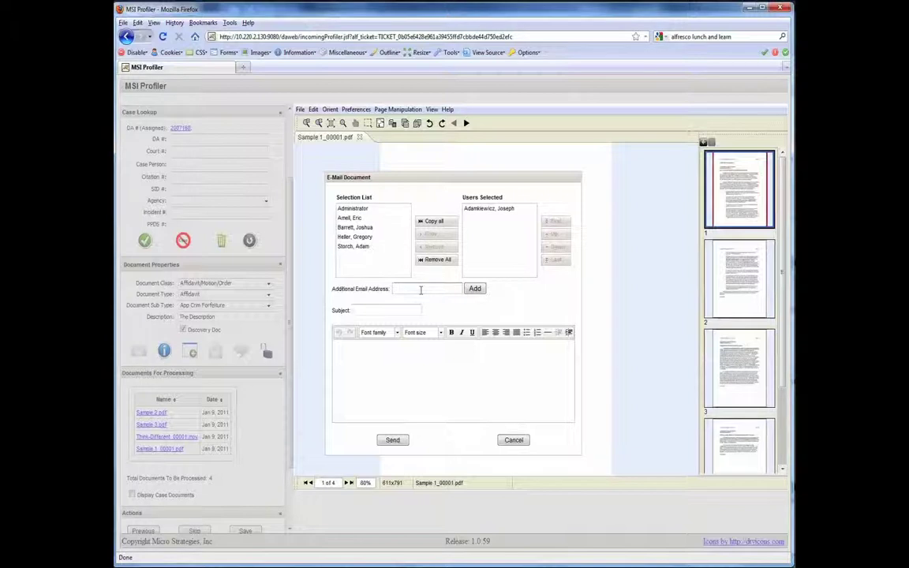
pyautogui.click(475, 290)
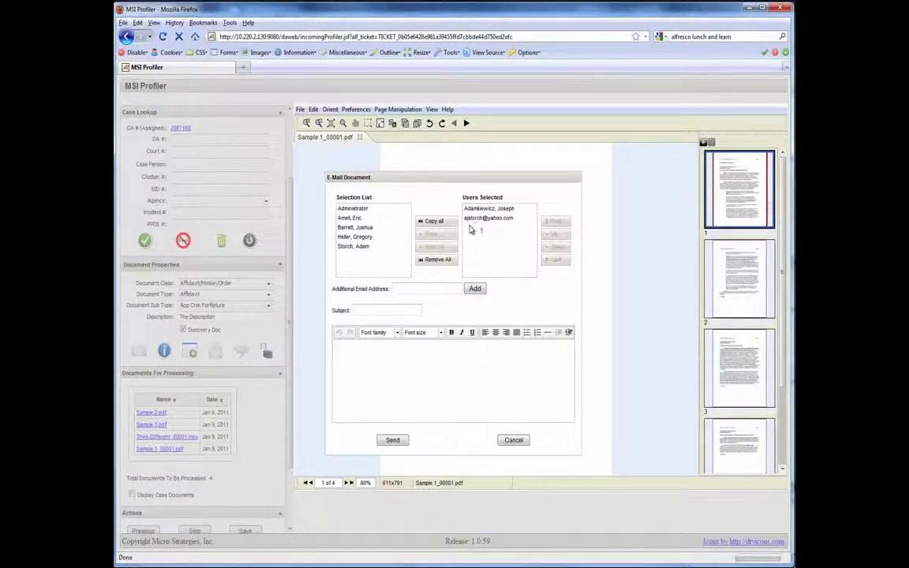
pyautogui.click(390, 311)
pyautogui.write('New Doc To Review')
# Step: Write 'Team, Please review this document. Regards,' signed with the sender's name, and send it
pyautogui.click(367, 365)
pyautogui.write('Test')
pyautogui.press('BackSpace')
pyautogui.press('BackSpace')
pyautogui.press('BackSpace')
pyautogui.press('BackSpace')
pyautogui.write('Team,')
pyautogui.press('Return')
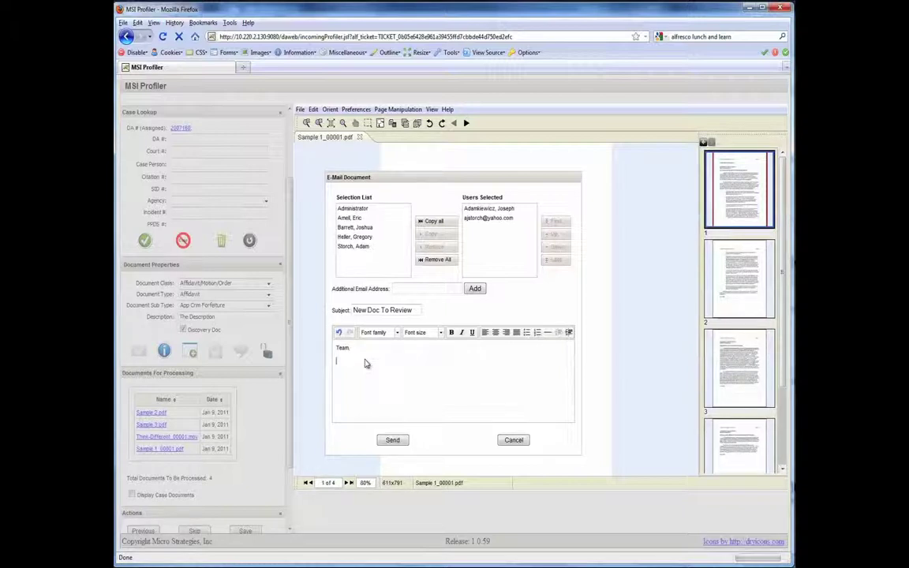
pyautogui.write('Please review this document.')
pyautogui.press('Return')
pyautogui.press('Return')
pyautogui.write('Regards,')
pyautogui.press('Return')
pyautogui.press('Return')
pyautogui.write('Adam')
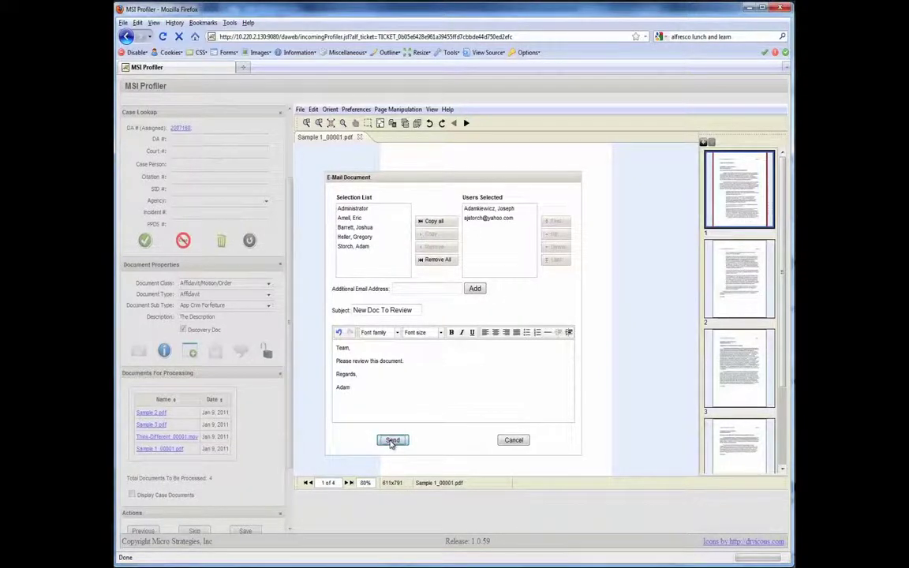
pyautogui.click(393, 441)
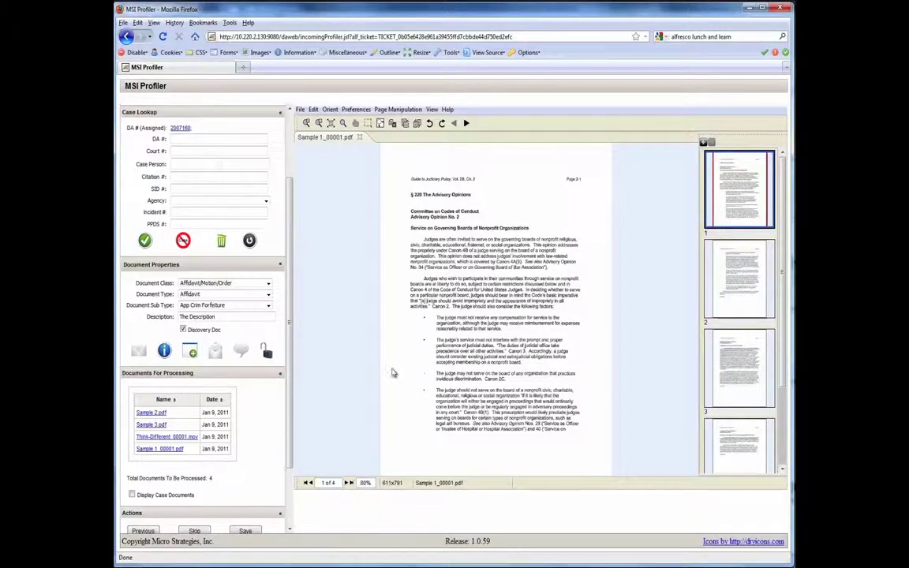
# Step: Add the comment 'This is a new comment..' to the document and save it
pyautogui.click(242, 353)
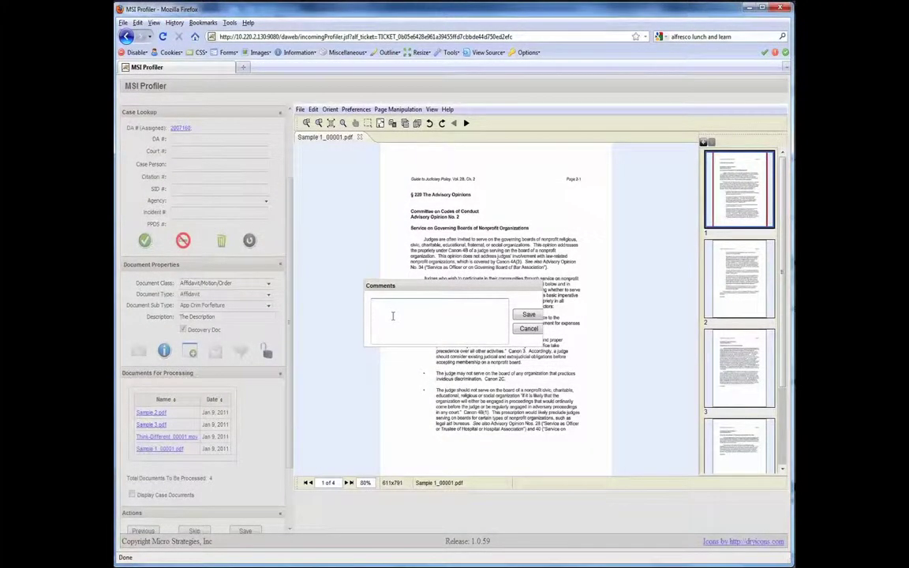
pyautogui.write('This is a new comment...')
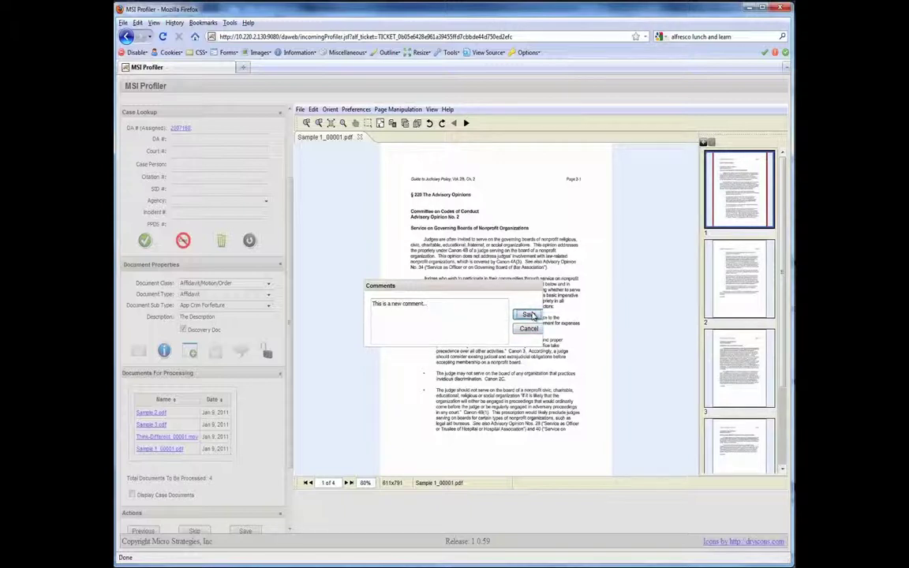
pyautogui.click(529, 317)
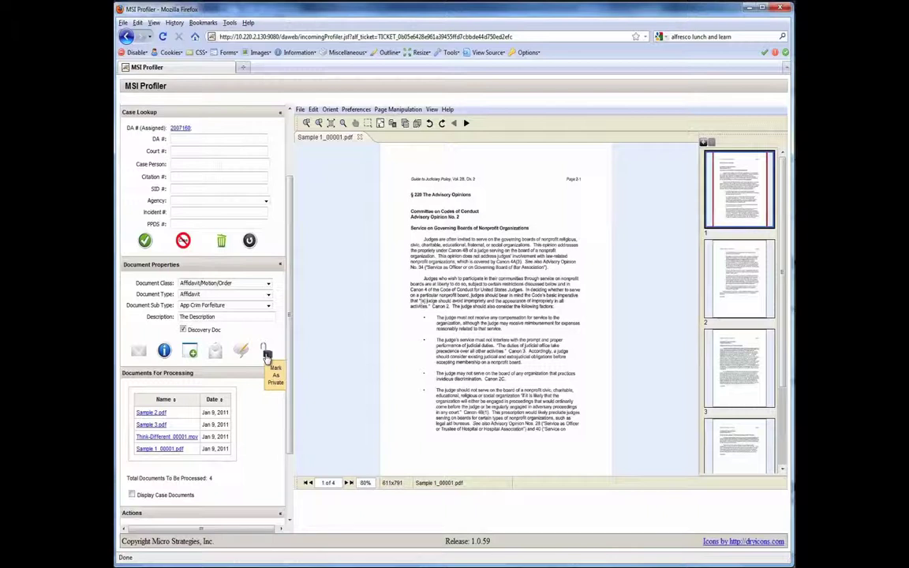
pyautogui.click(267, 355)
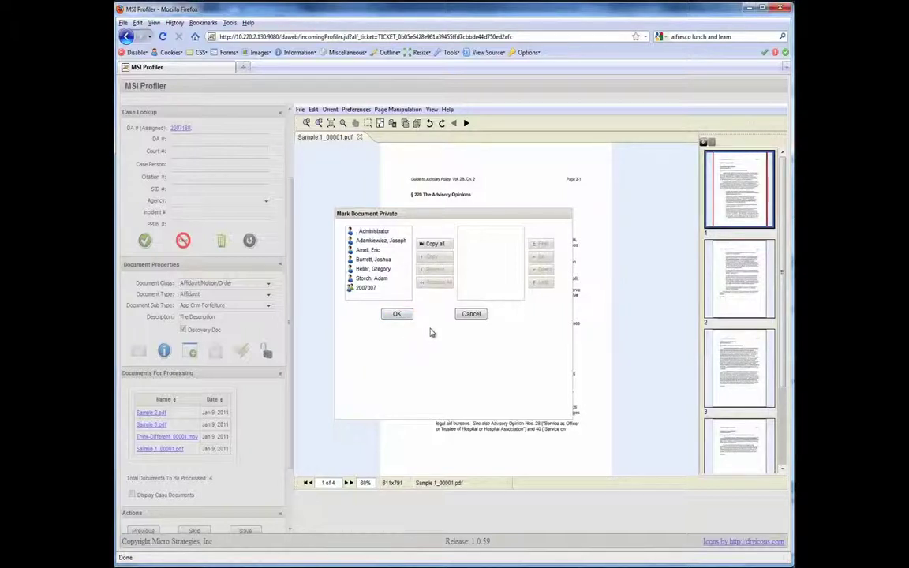
pyautogui.click(471, 315)
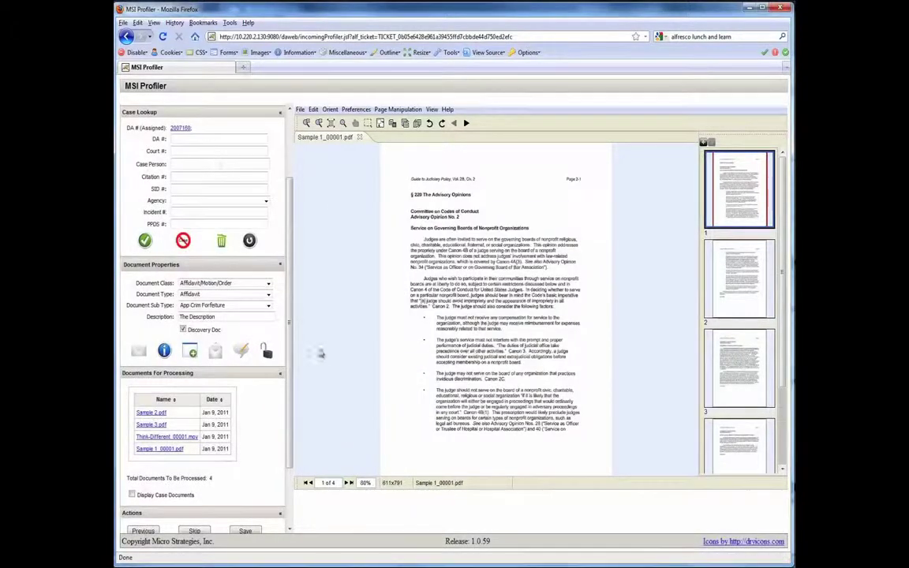
# Step: Save the Sample 1_00001.pdf profile from the Actions section, bringing up Sample 2.pdf
pyautogui.scroll(-3, 289, 352)
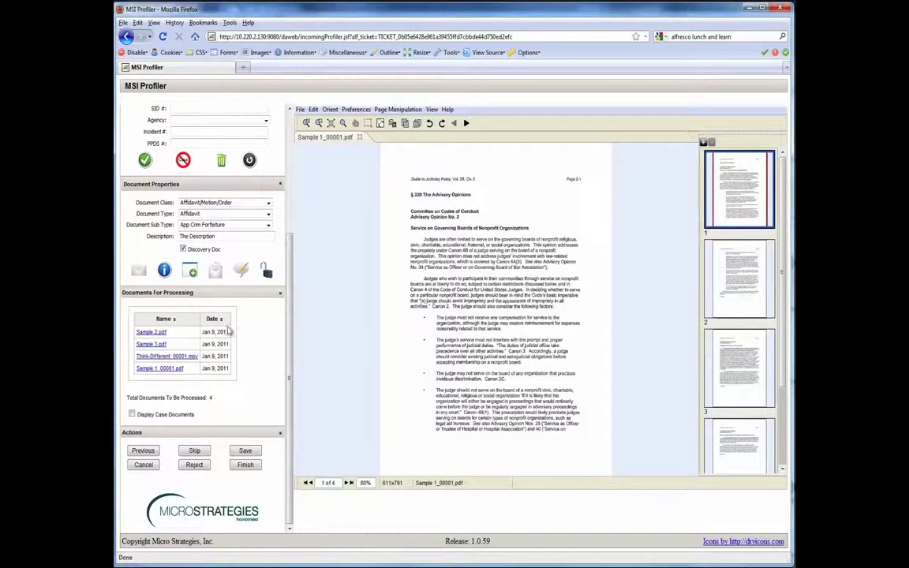
pyautogui.moveTo(217, 368)
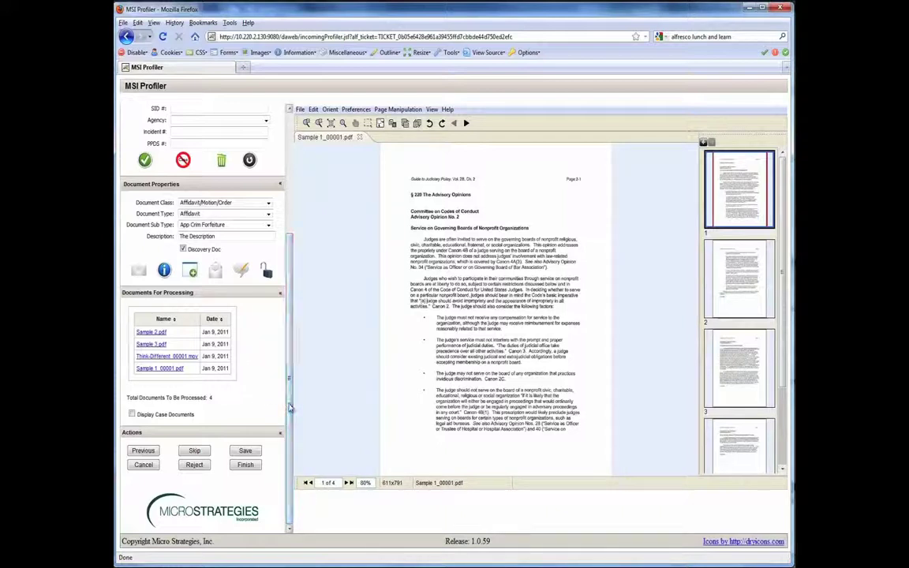
pyautogui.click(245, 453)
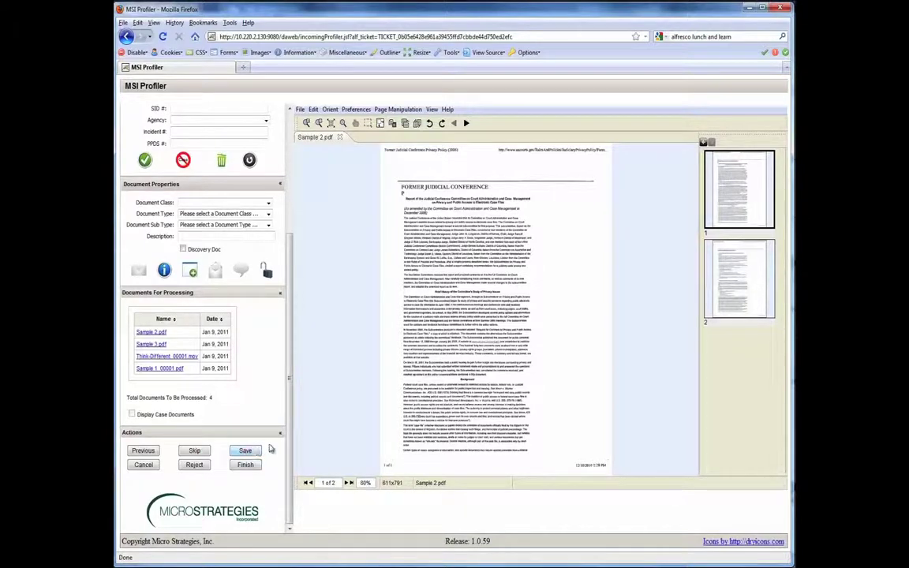
pyautogui.moveTo(289, 447); pyautogui.dragTo(307, 289)
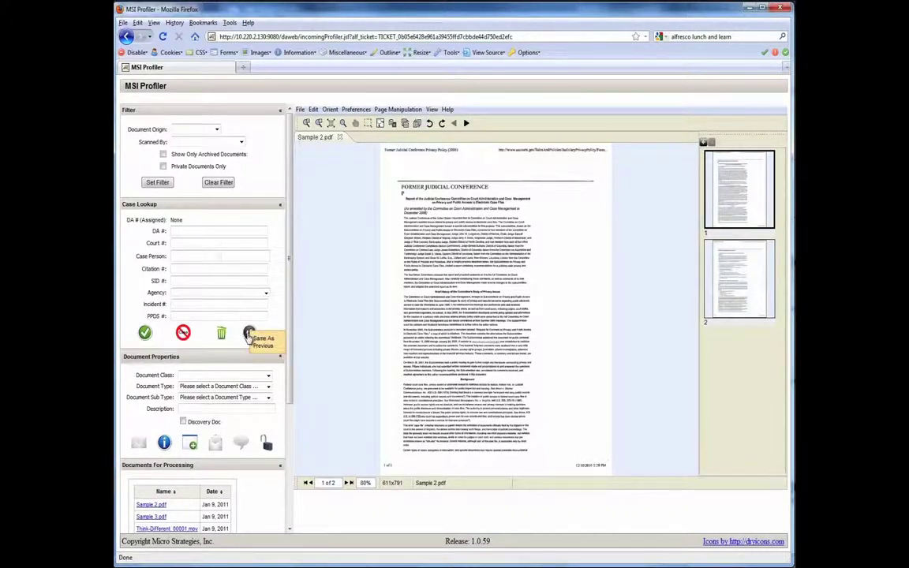
# Step: Copy all of the previous document's values onto Sample 2.pdf with Same As Previous
pyautogui.click(249, 334)
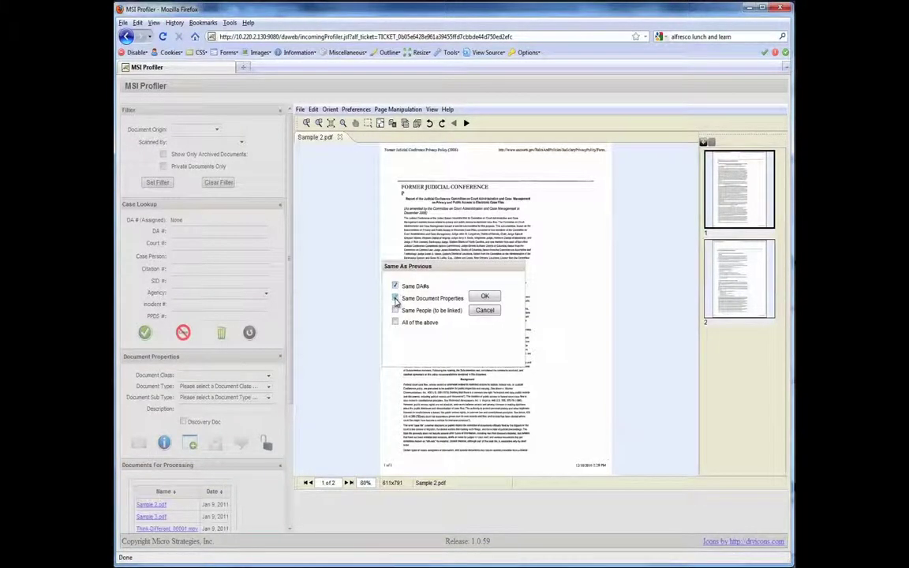
pyautogui.click(396, 298)
pyautogui.click(395, 298)
pyautogui.click(395, 286)
pyautogui.click(396, 323)
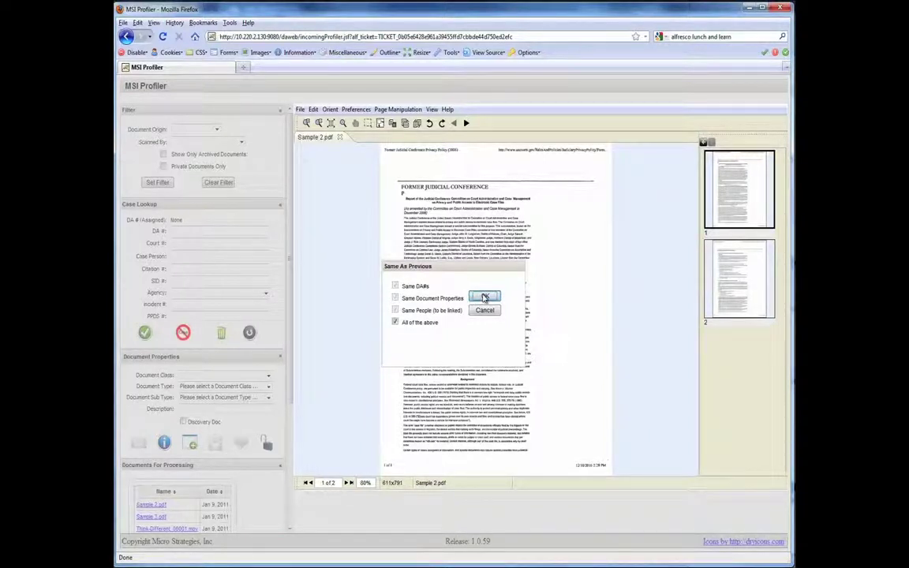
pyautogui.click(484, 297)
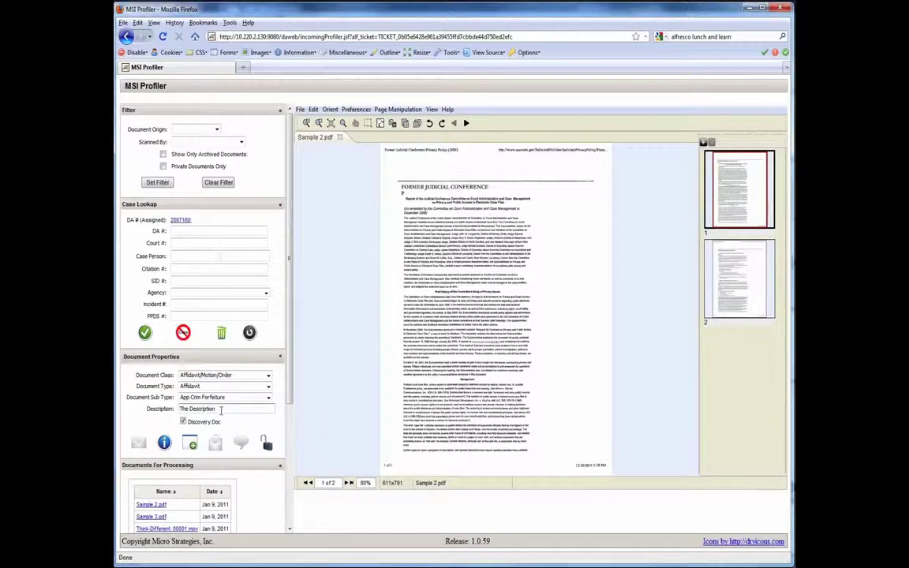
# Step: Change the description to 'The Description New' and review the linked people in Additional Information
pyautogui.click(221, 410)
pyautogui.write('New')
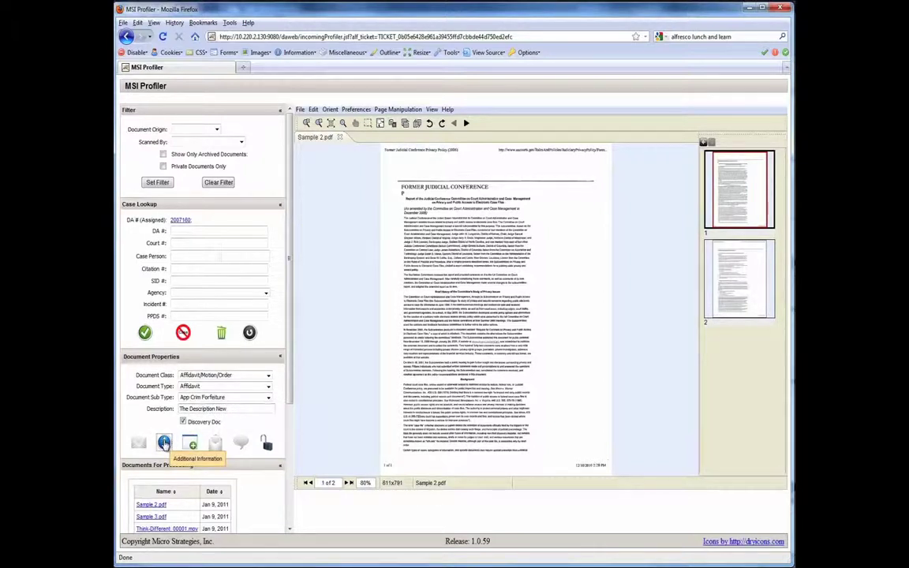
pyautogui.click(164, 444)
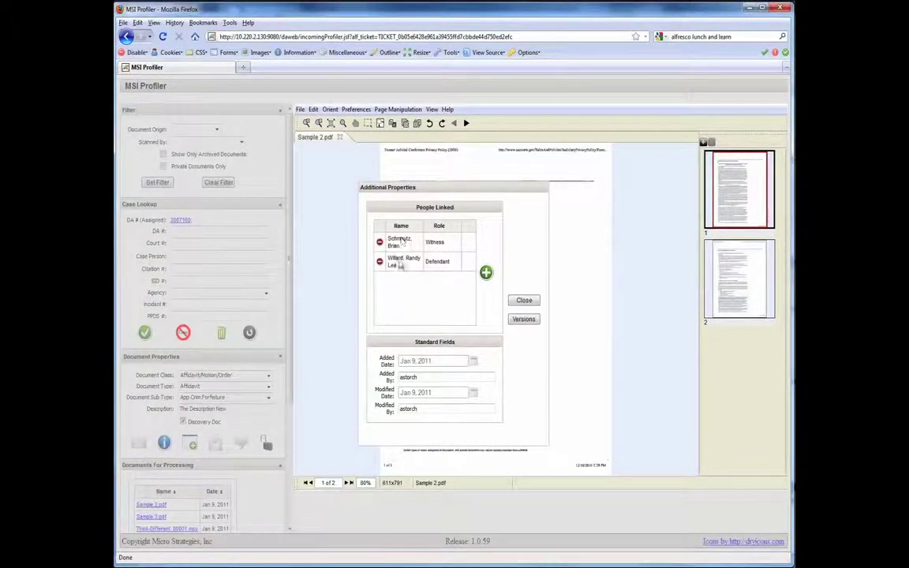
pyautogui.click(523, 300)
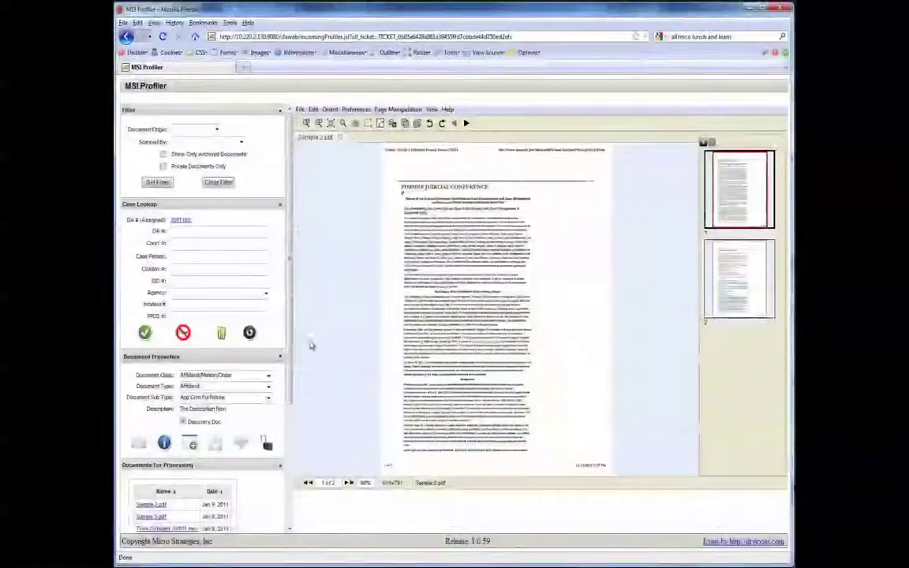
pyautogui.scroll(-3, 292, 345)
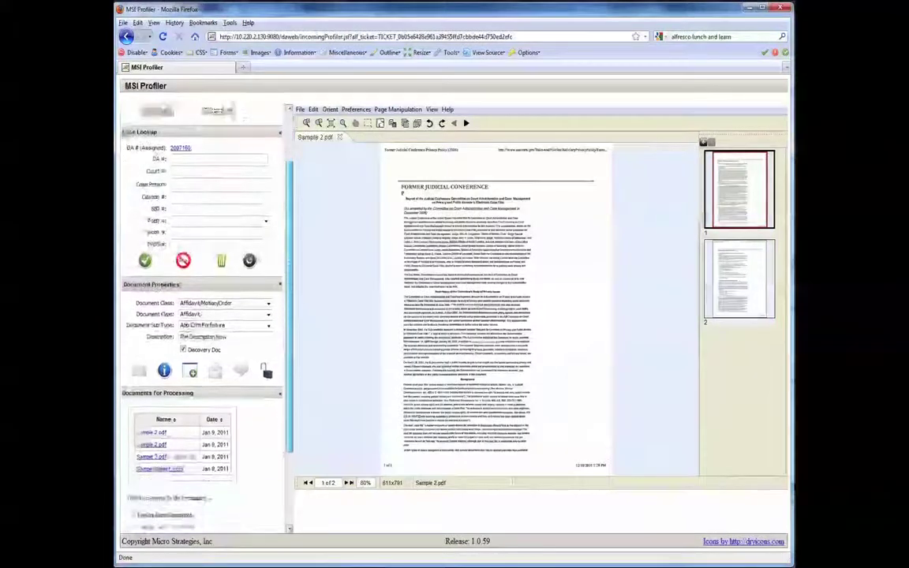
pyautogui.moveTo(289, 394); pyautogui.dragTo(275, 483)
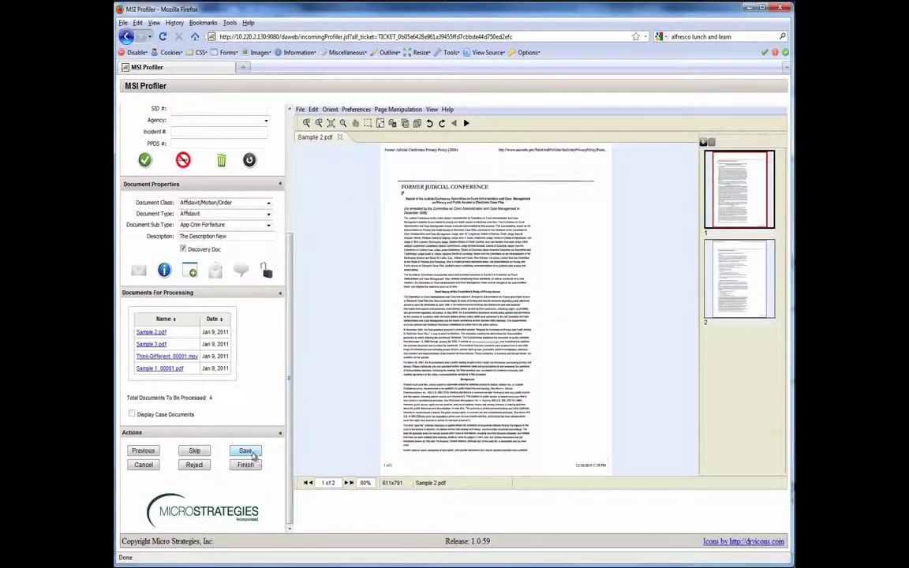
# Step: Save Sample 2.pdf, then copy the previous DA case numbers and linked people to Sample 3.pdf
pyautogui.click(246, 451)
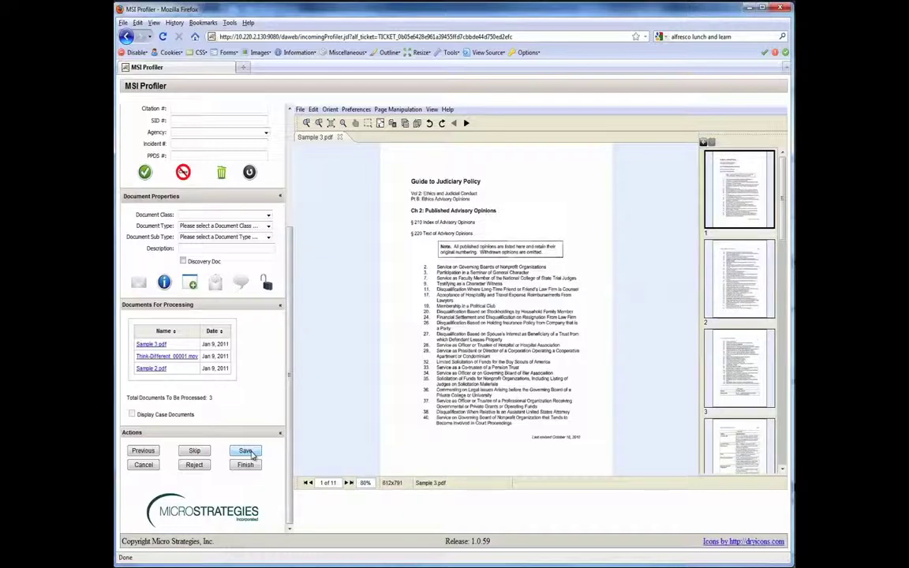
pyautogui.moveTo(291, 437); pyautogui.dragTo(296, 300)
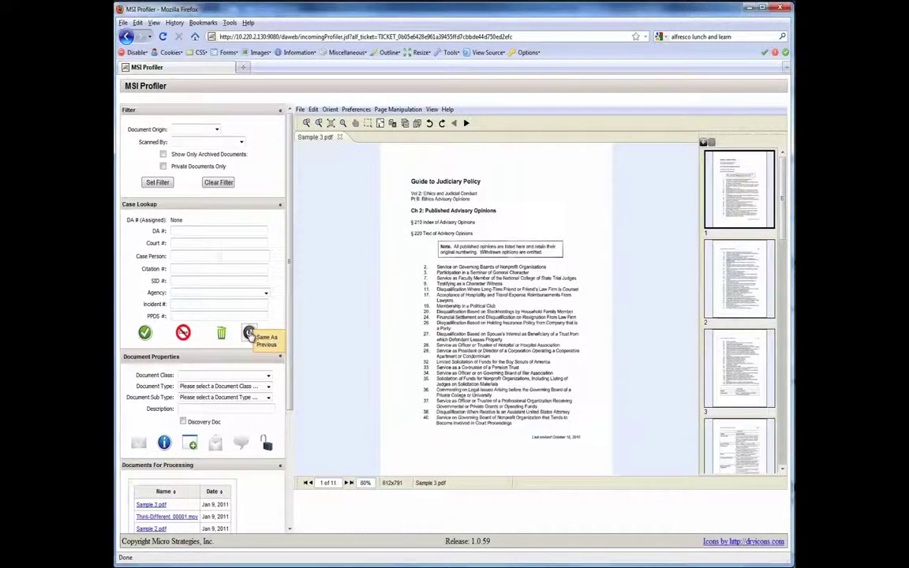
pyautogui.click(249, 333)
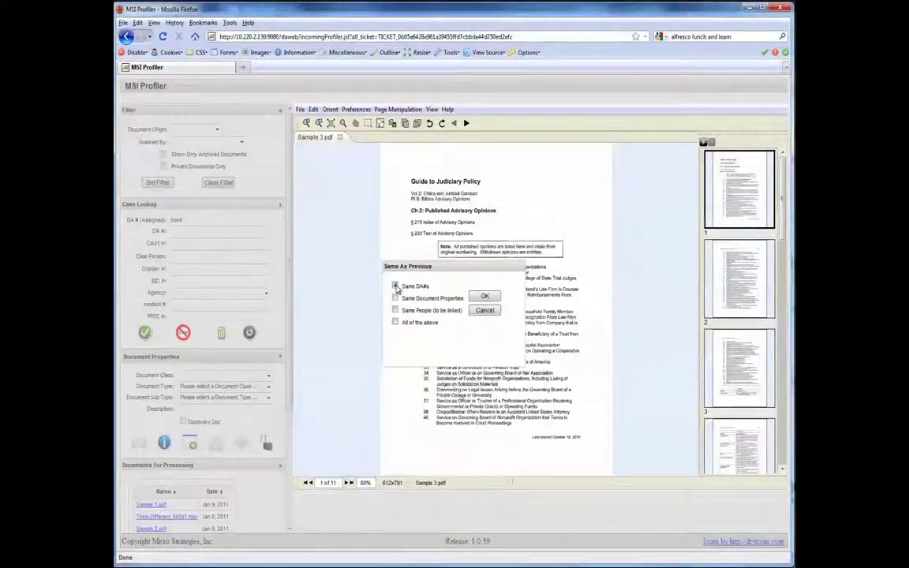
pyautogui.click(395, 286)
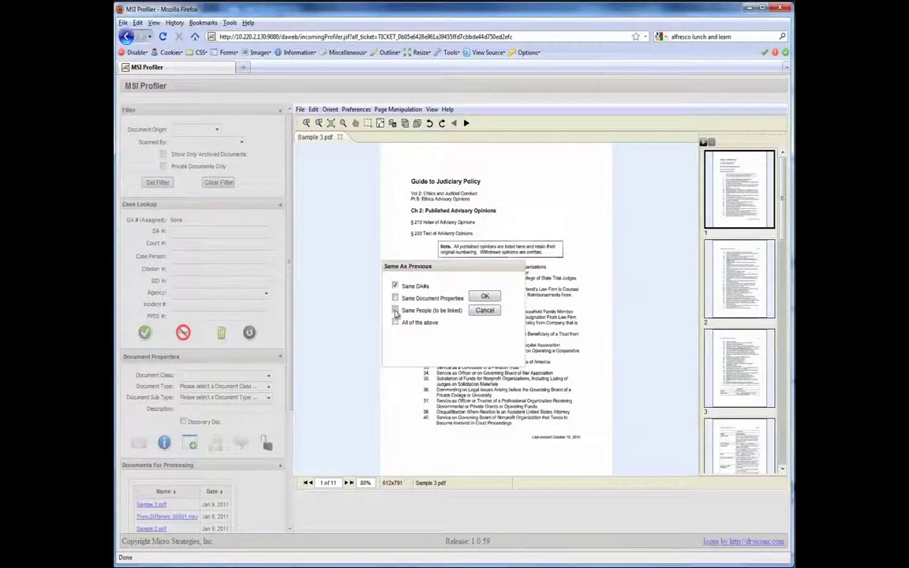
pyautogui.click(396, 311)
pyautogui.click(487, 297)
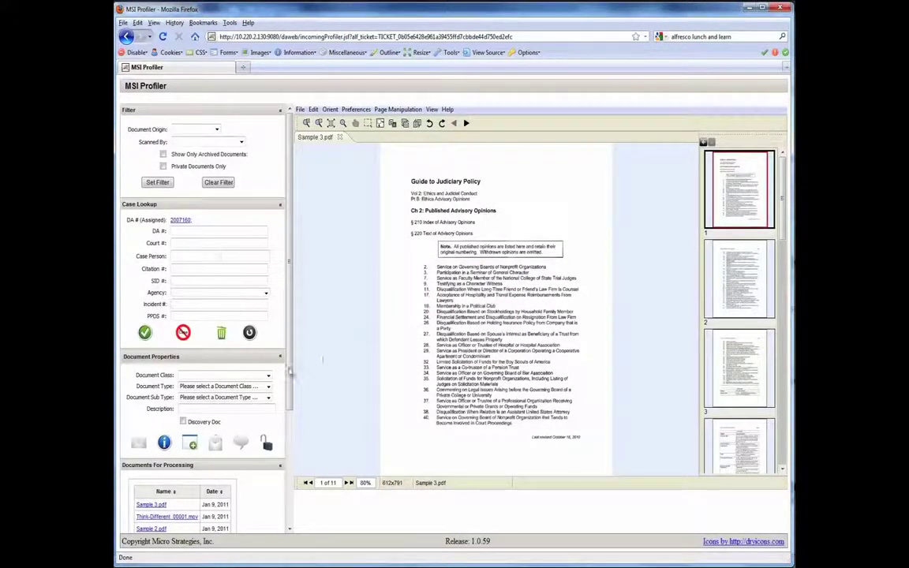
# Step: Classify Sample 3.pdf as document class Archived Case with document type Logsheets
pyautogui.click(268, 375)
pyautogui.click(252, 400)
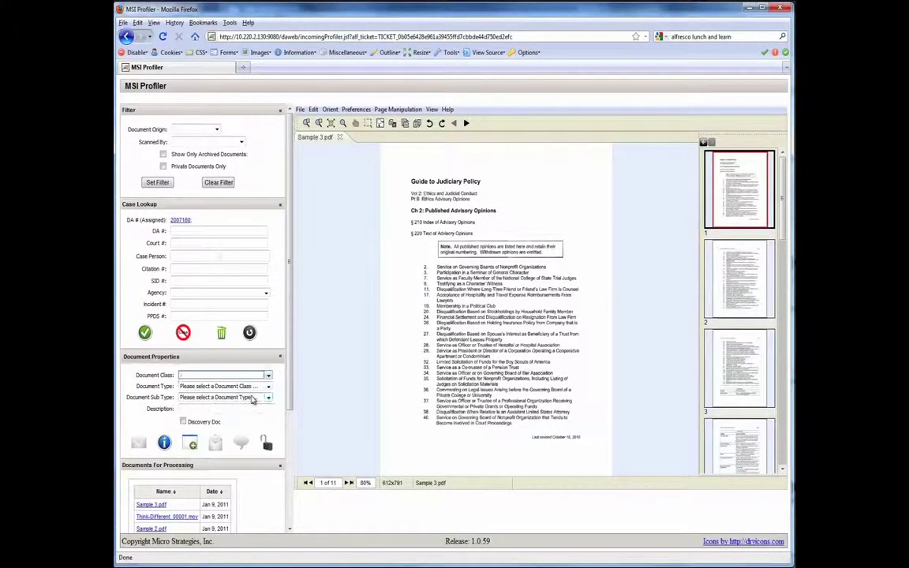
pyautogui.click(251, 386)
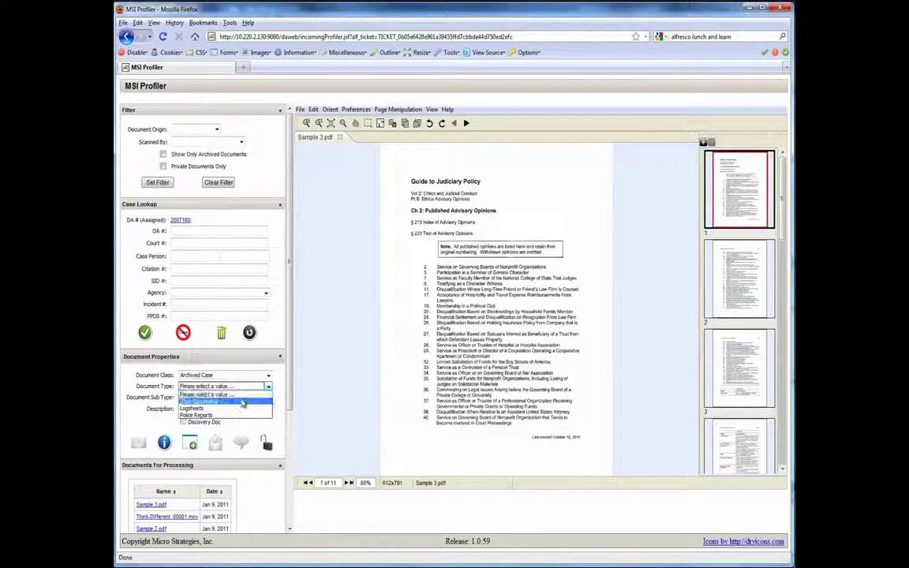
pyautogui.click(235, 408)
pyautogui.click(240, 398)
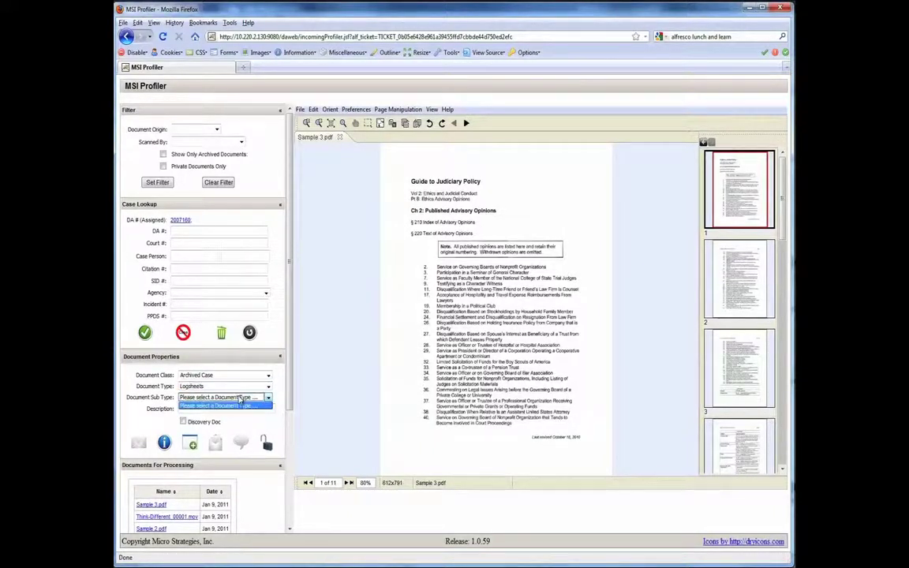
pyautogui.click(240, 399)
# Step: Set the description to 'New Description Doc.' and mark it as a discovery document
pyautogui.click(230, 409)
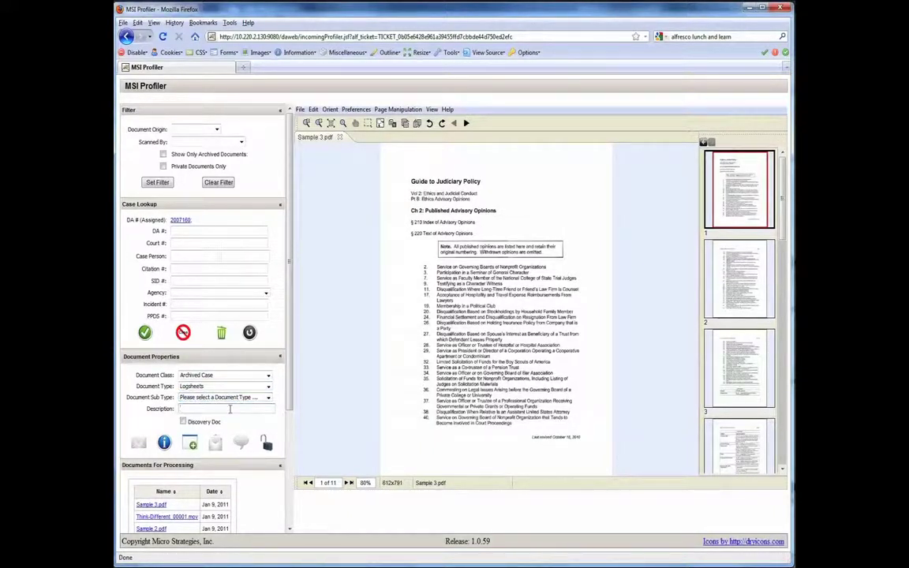
pyautogui.write('New Des')
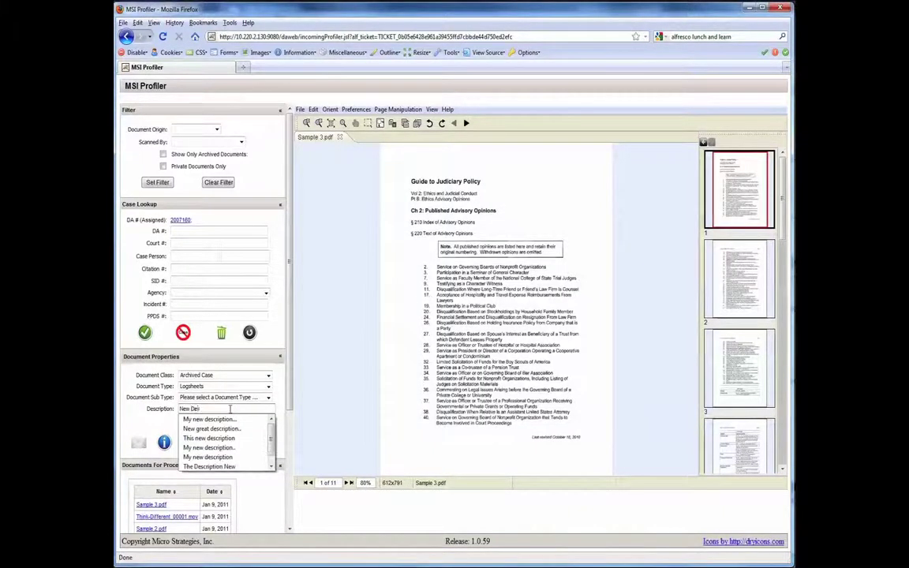
pyautogui.write('cription T')
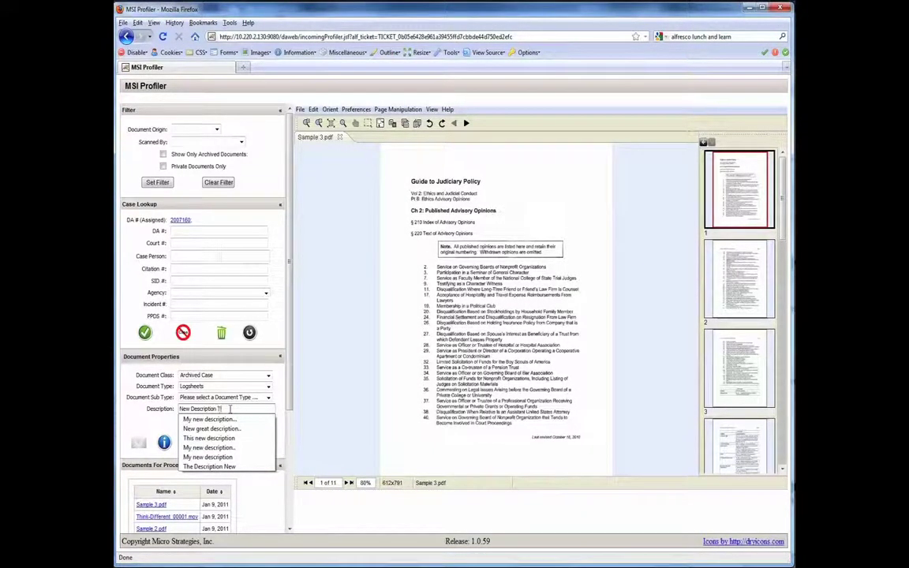
pyautogui.write('o')
pyautogui.press('BackSpace')
pyautogui.press('BackSpace')
pyautogui.write('Do')
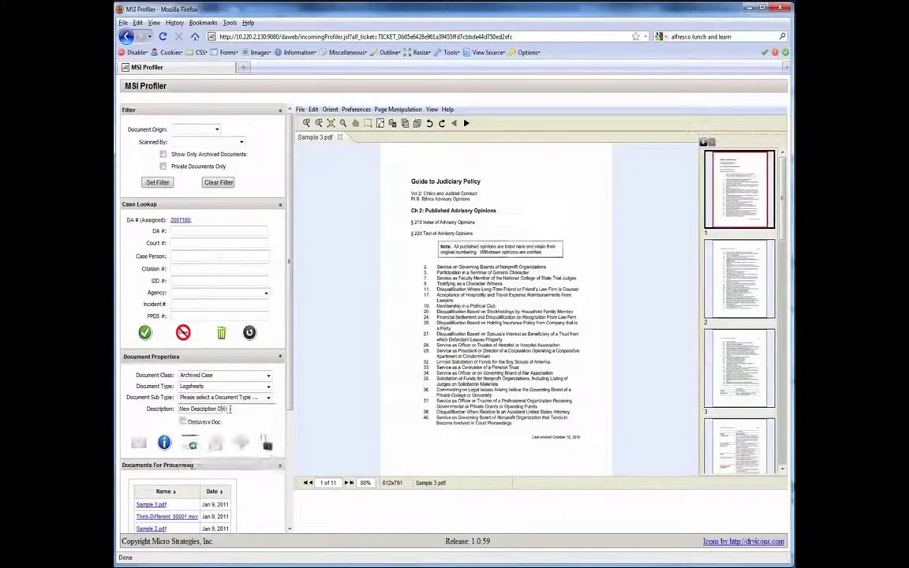
pyautogui.write('c.')
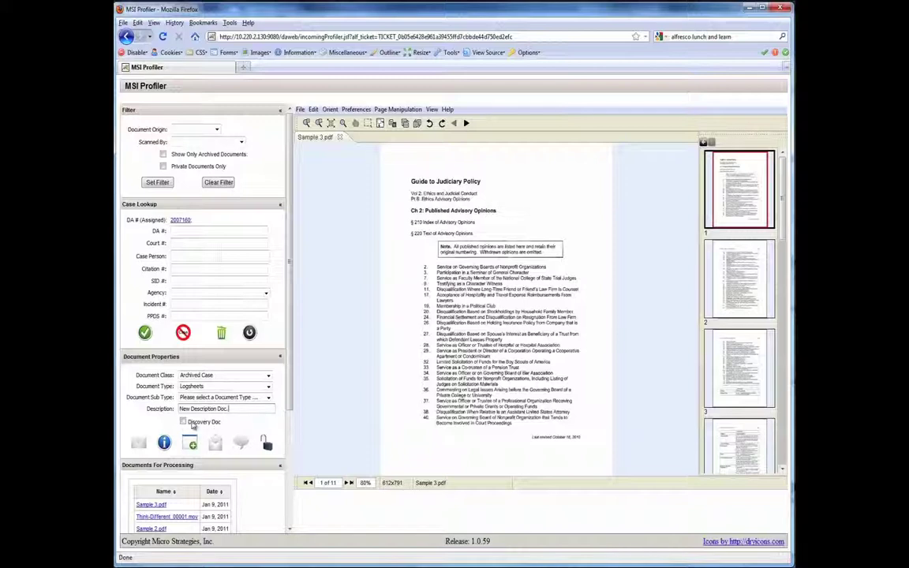
pyautogui.click(183, 422)
pyautogui.scroll(-5, 261, 338)
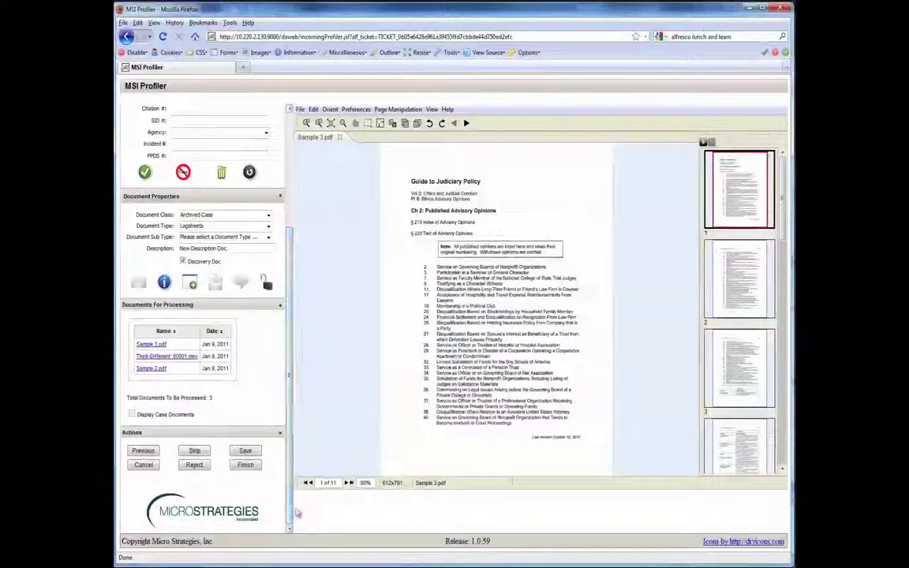
# Step: Save the Sample 3 profile so Think-Different_00001.mov loads next
pyautogui.click(248, 455)
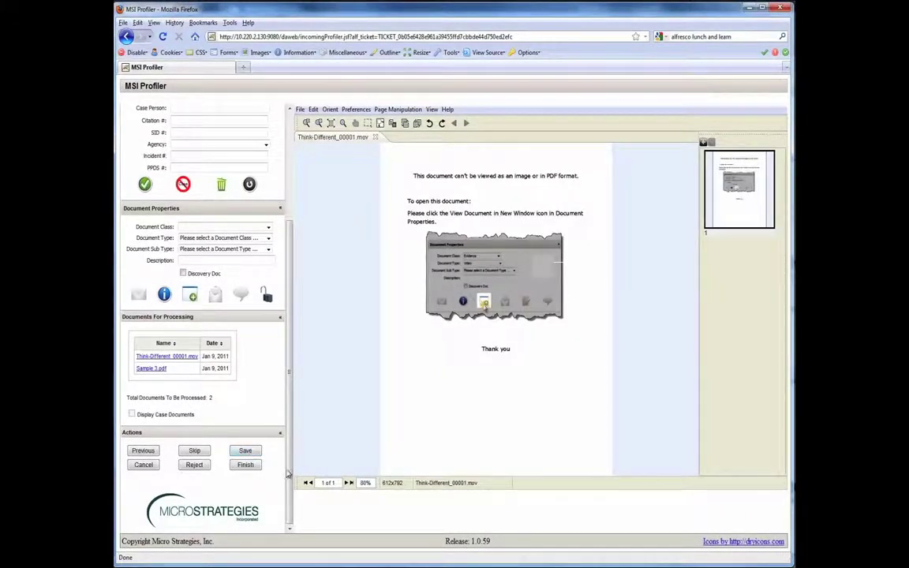
pyautogui.moveTo(290, 461); pyautogui.dragTo(305, 361)
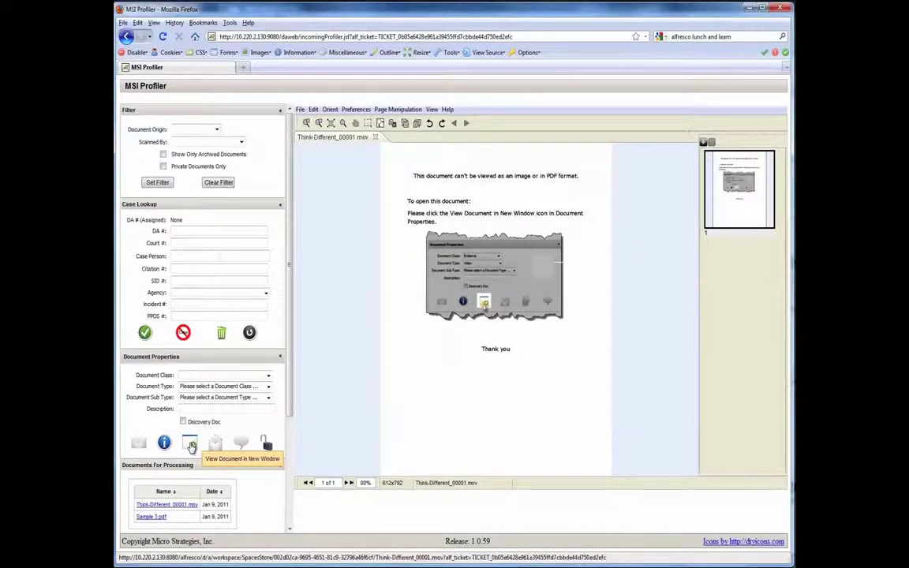
# Step: Play Think-Different_00001.mov in an enlarged Windows Media Player window, then return to Firefox
pyautogui.click(190, 447)
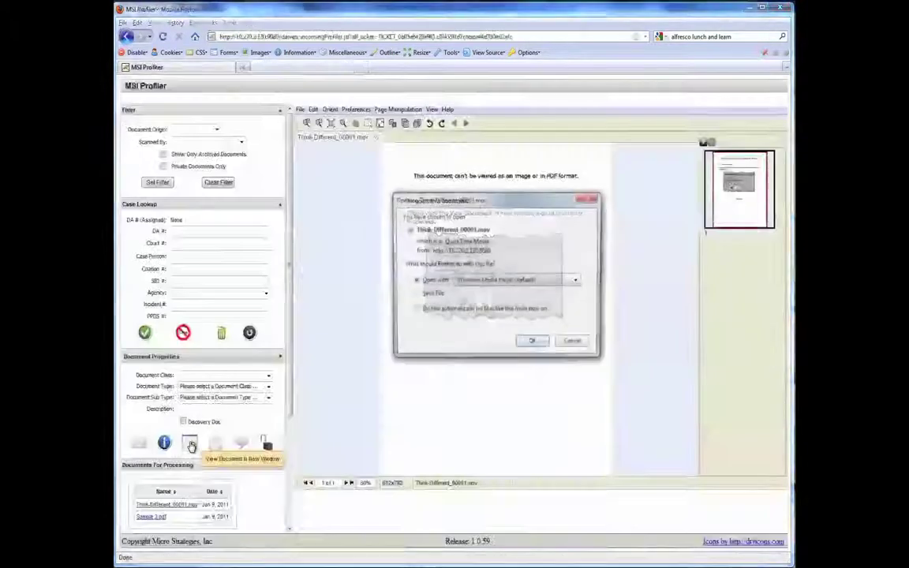
pyautogui.click(533, 345)
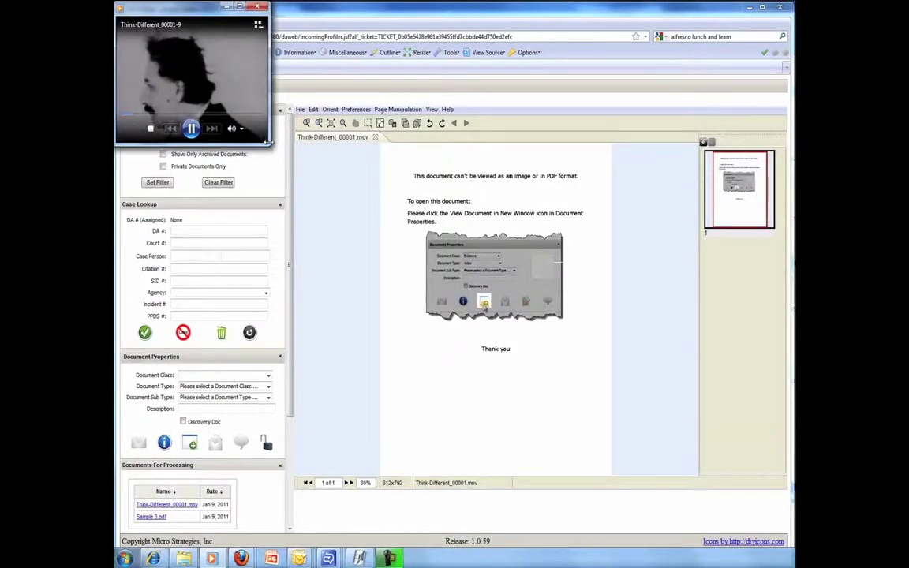
pyautogui.moveTo(272, 145); pyautogui.dragTo(384, 257)
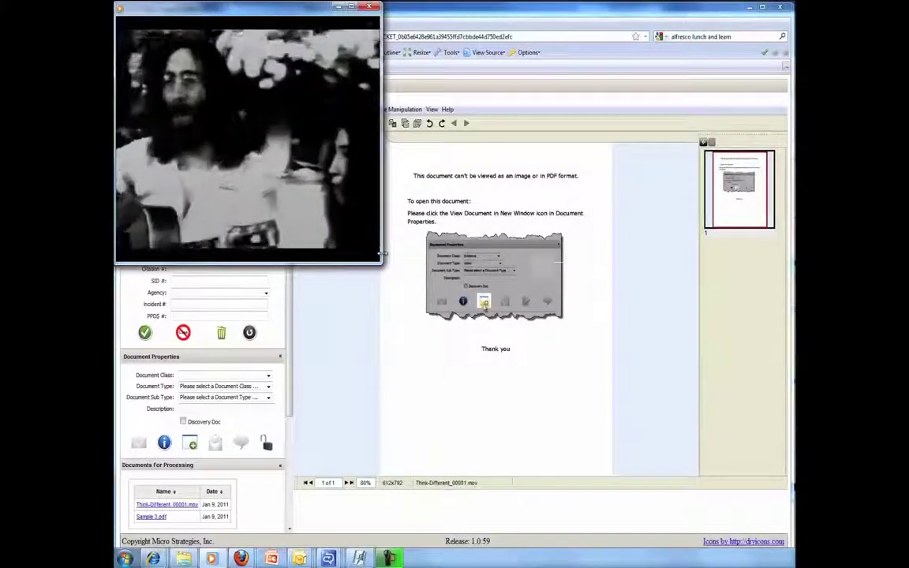
pyautogui.moveTo(247, 248)
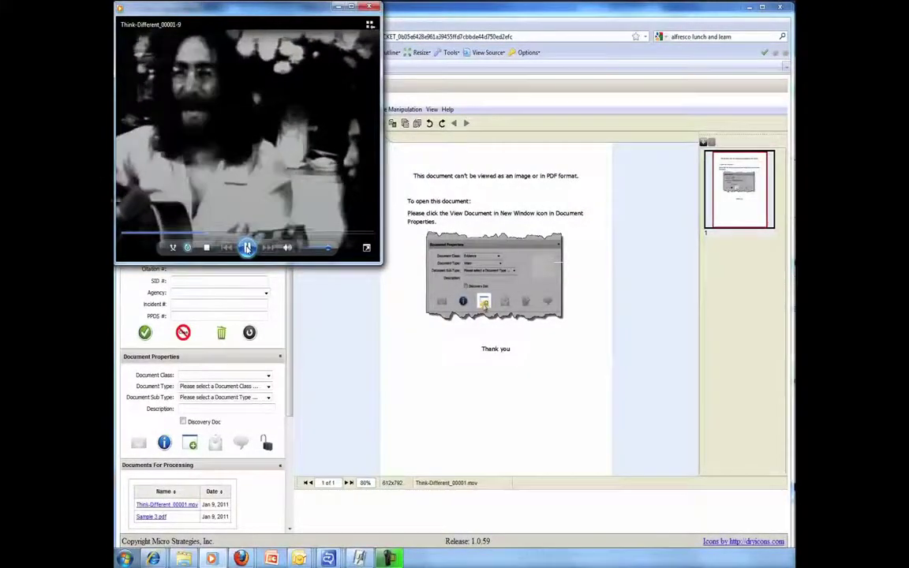
pyautogui.click(311, 304)
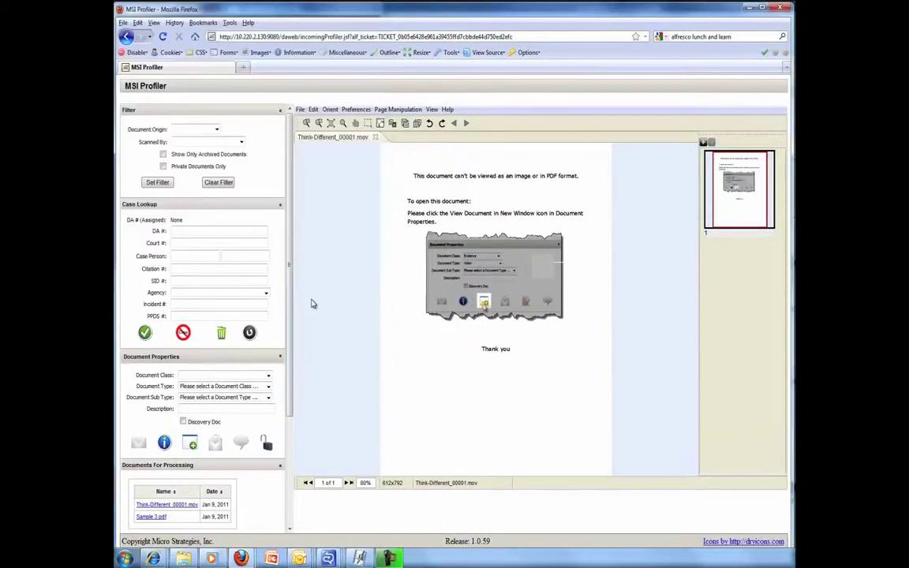
# Step: Copy the previous DA number and classify the movie as Evidence with document type Video
pyautogui.click(250, 333)
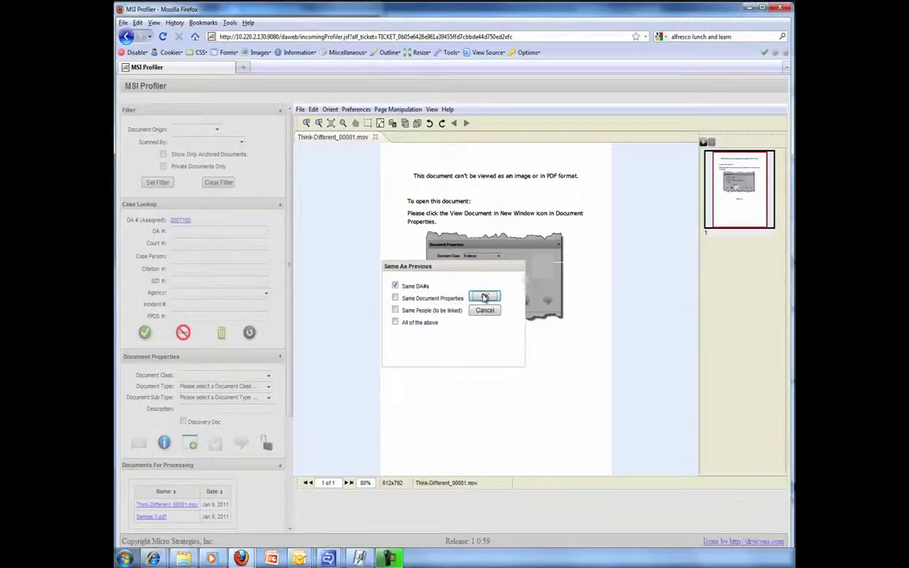
pyautogui.click(485, 298)
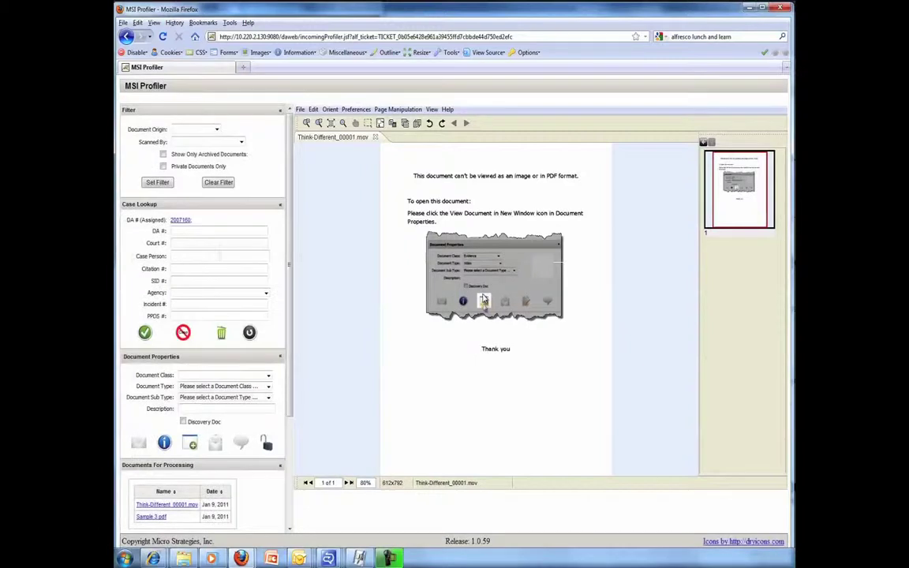
pyautogui.click(224, 375)
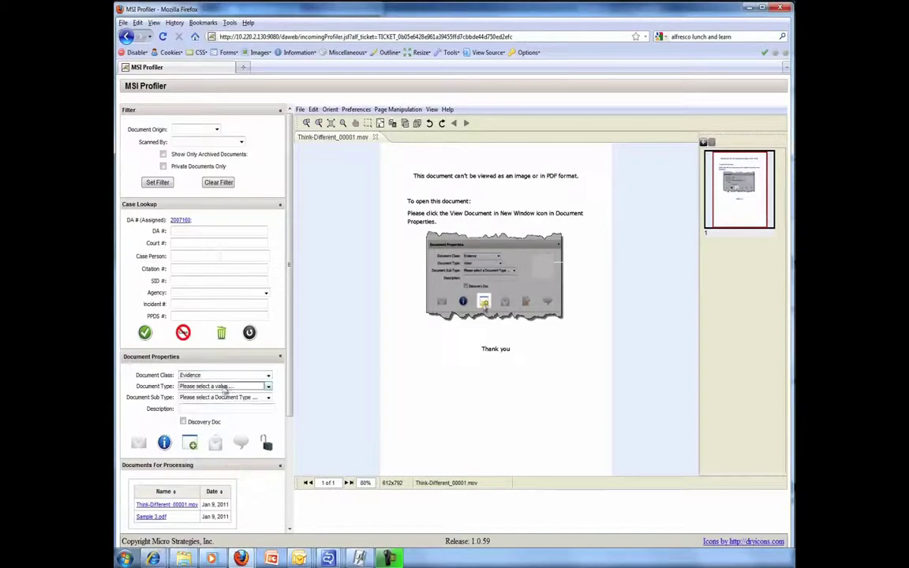
pyautogui.click(225, 387)
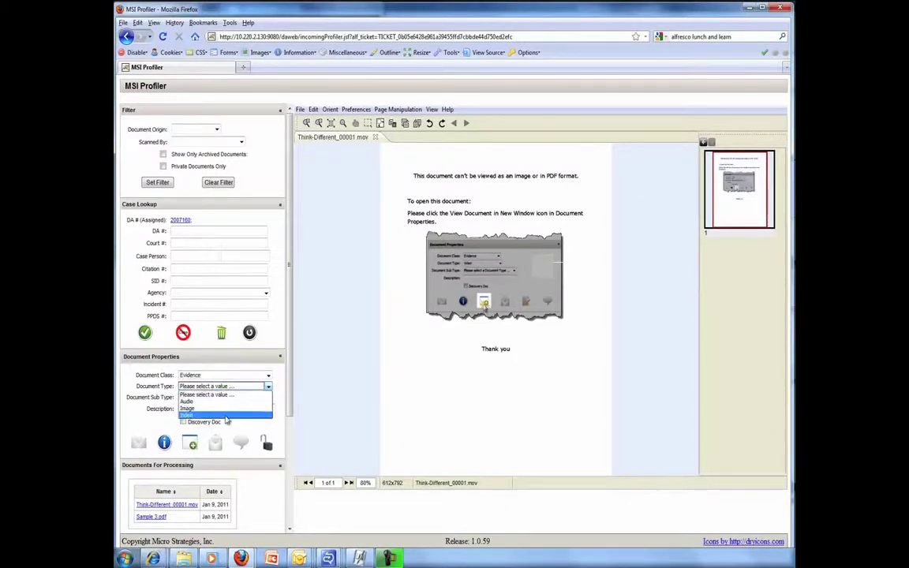
pyautogui.click(225, 417)
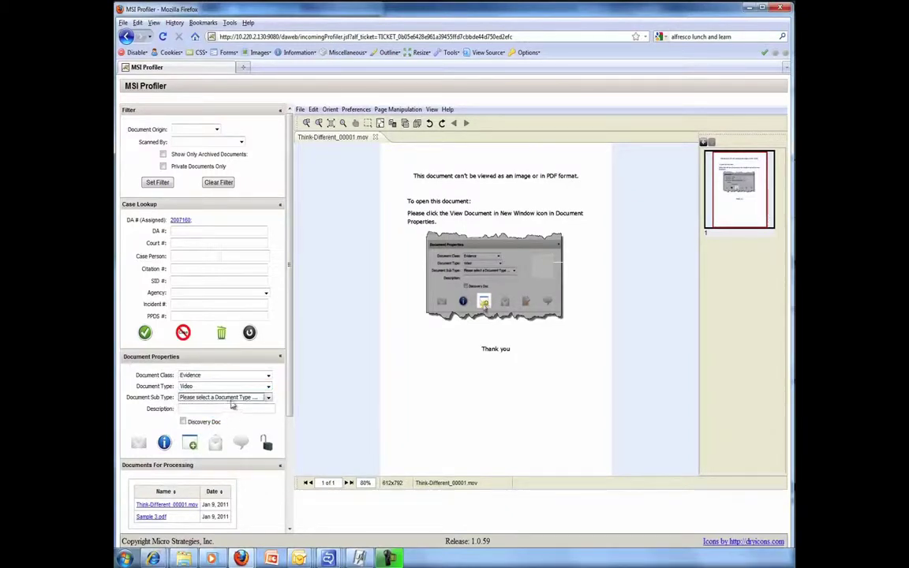
pyautogui.click(235, 400)
pyautogui.click(231, 408)
# Step: Describe the movie as 'Traffic Stop' and mark it as a discovery document
pyautogui.click(232, 410)
pyautogui.write('Traffic Stop')
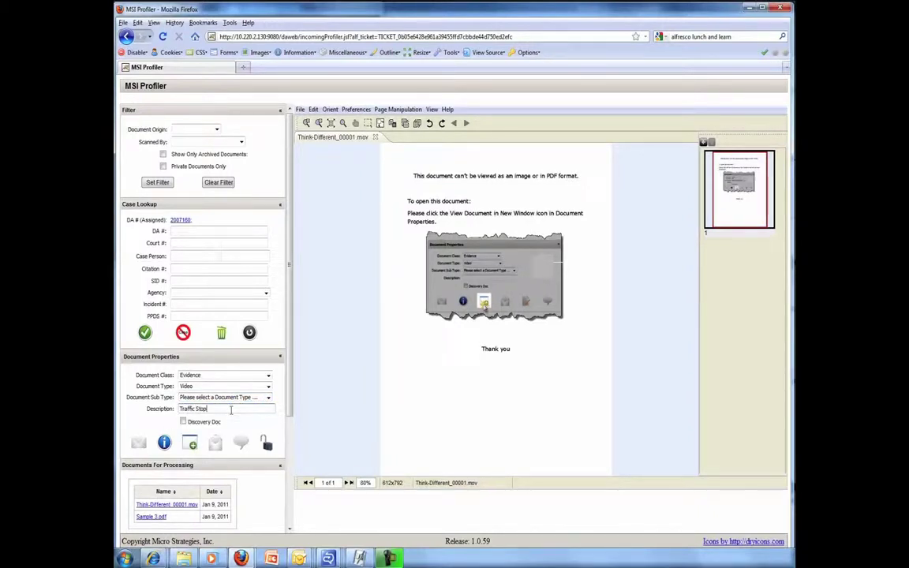
pyautogui.click(183, 422)
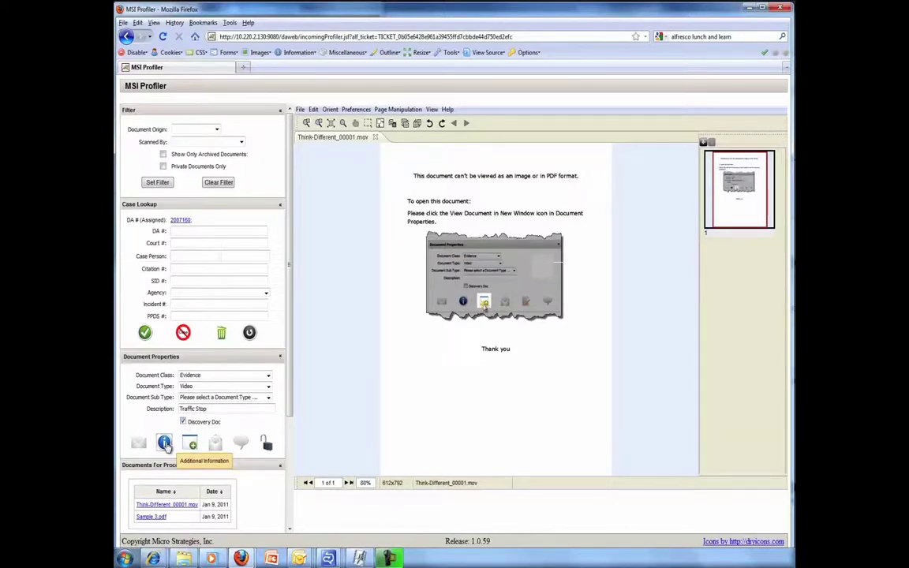
# Step: Link the assigned DA case's witness to Think-Different_00001.mov through Additional Information
pyautogui.click(164, 445)
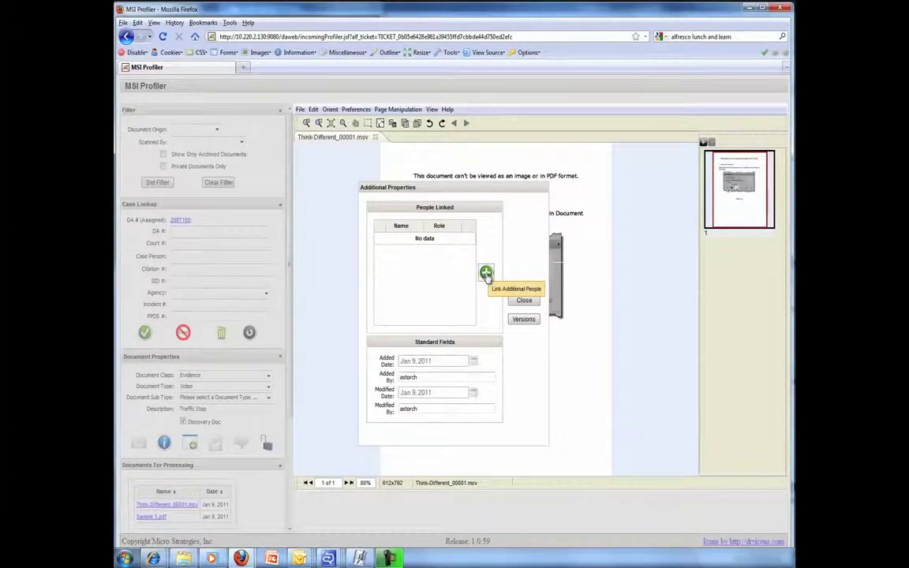
pyautogui.click(486, 273)
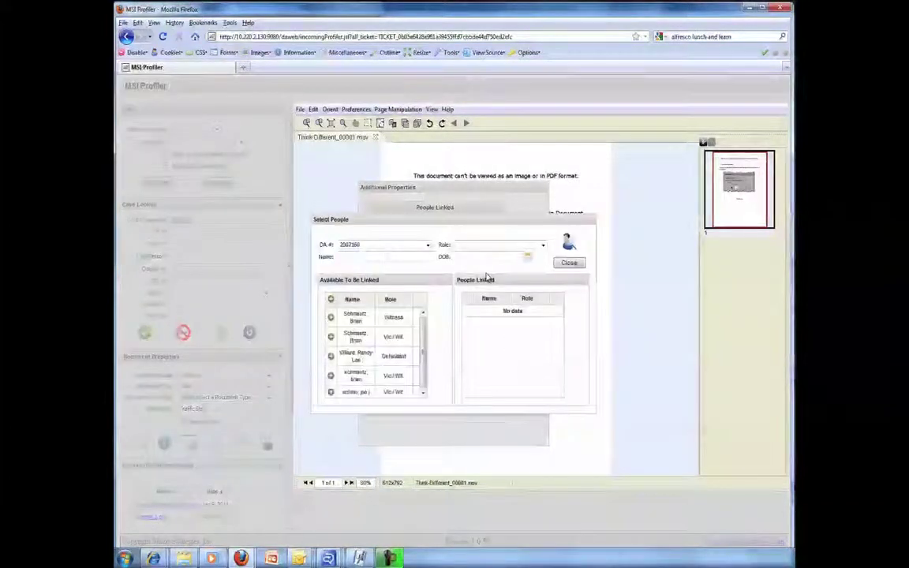
pyautogui.click(331, 318)
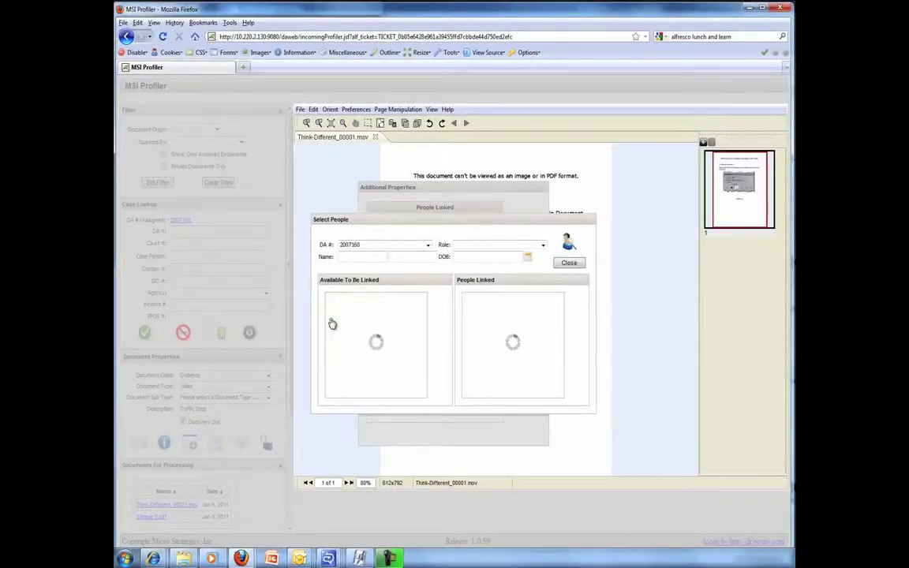
pyautogui.click(568, 265)
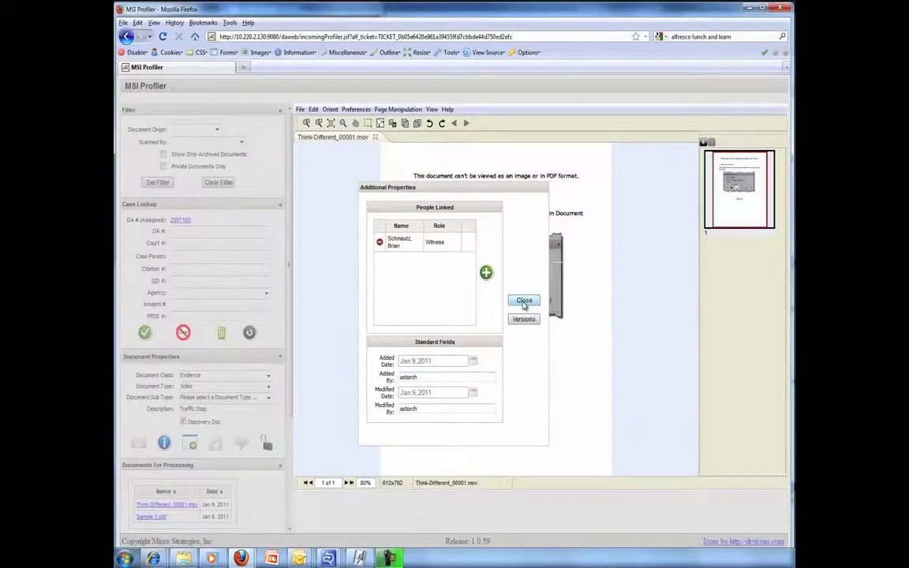
pyautogui.click(524, 302)
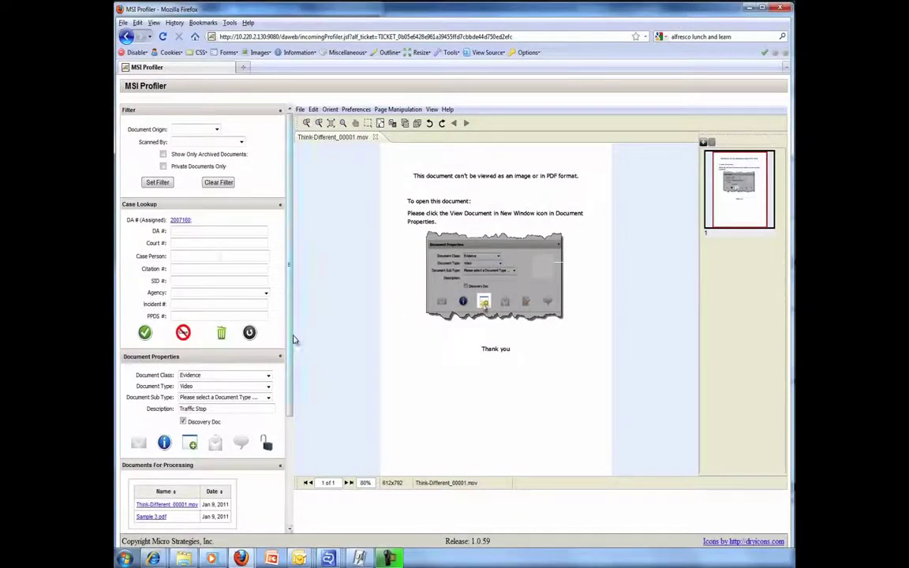
# Step: Finish profiling from the Actions section and wait for the documents to process
pyautogui.moveTo(289, 341); pyautogui.dragTo(286, 463)
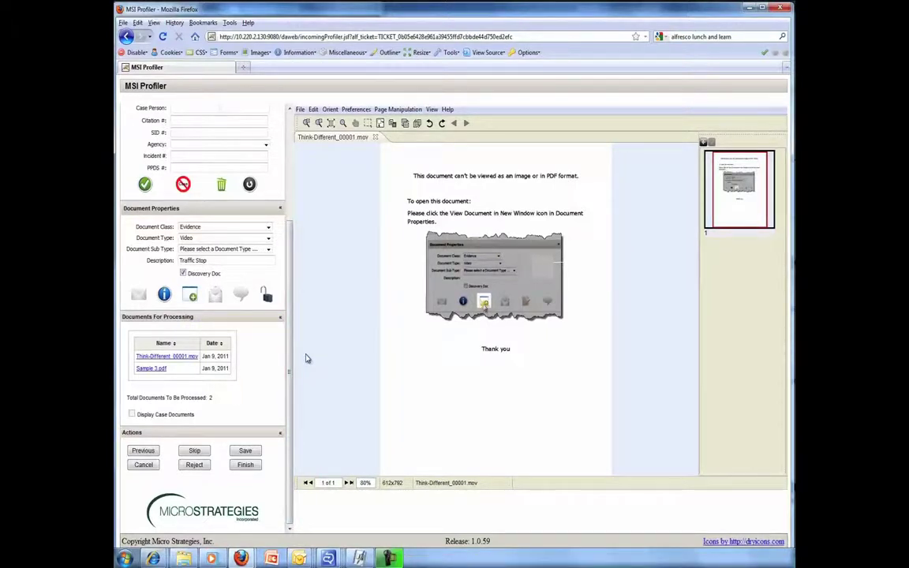
pyautogui.click(246, 465)
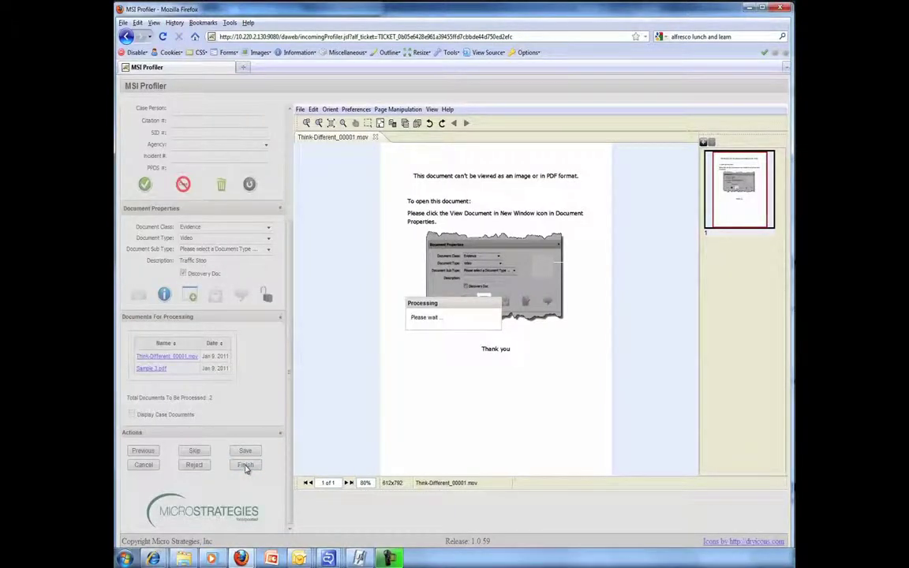